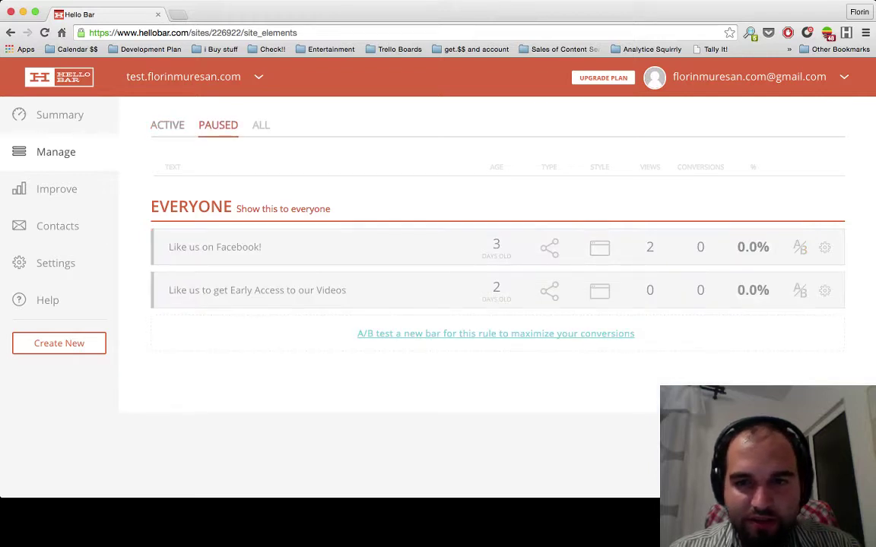
- Show the site's ACTIVE bars on the Manage page, then open the Improve statistics page
left_click_drag(141, 125, 532, 319)
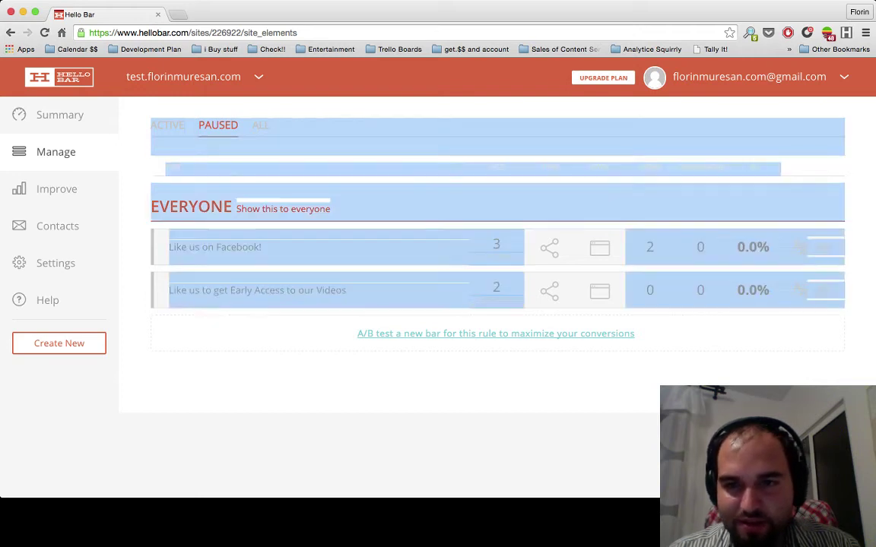
left_click(532, 319)
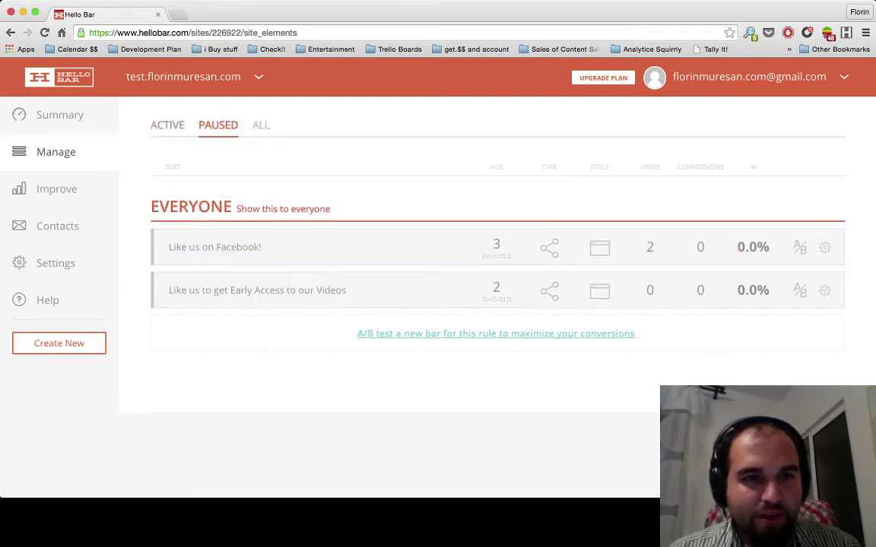
left_click(168, 125)
left_click(56, 188)
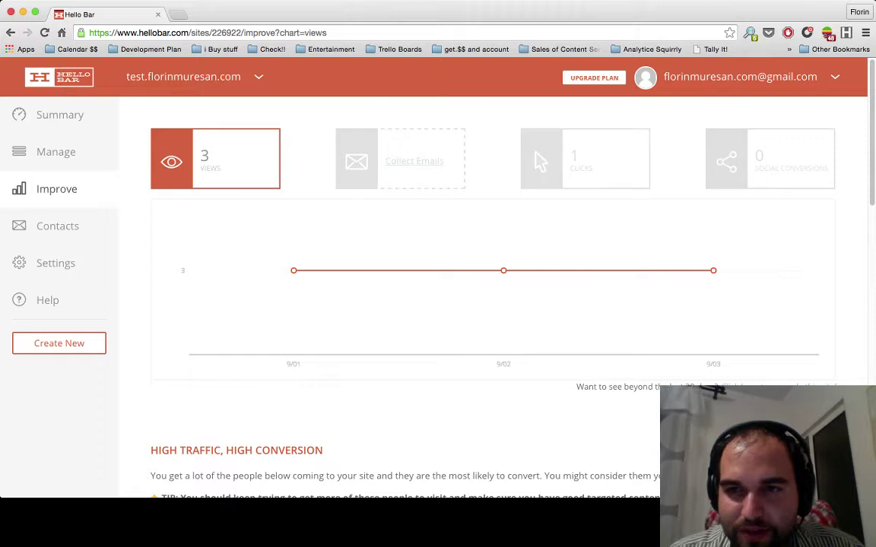
scroll(433, 274, "down", 5)
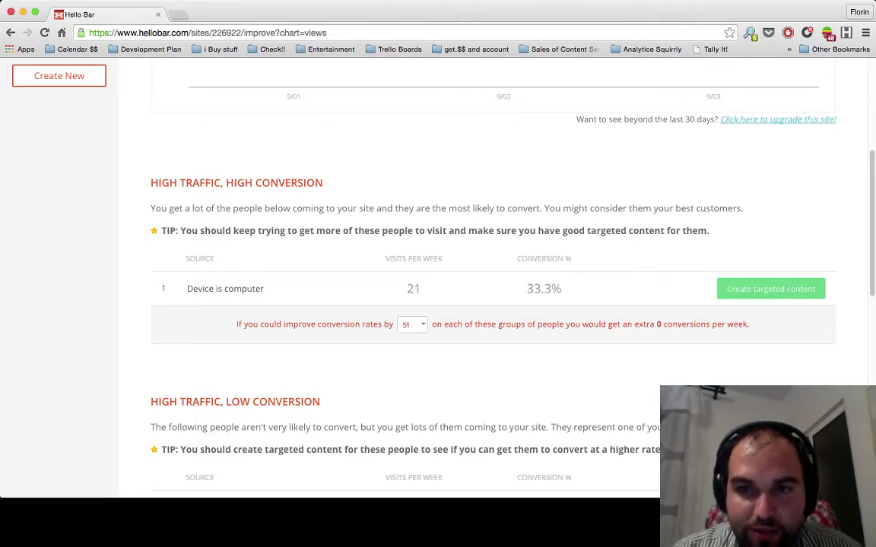
left_click_drag(572, 208, 742, 208)
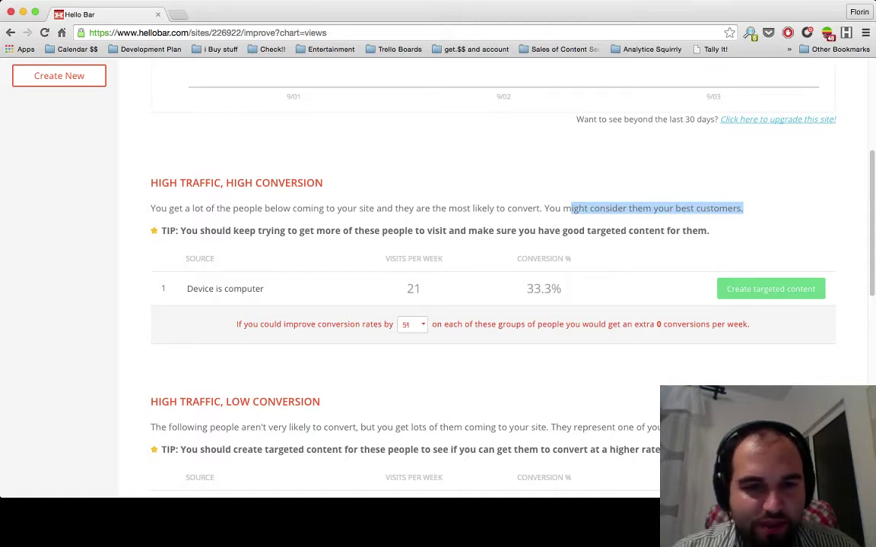
left_click_drag(186, 231, 282, 230)
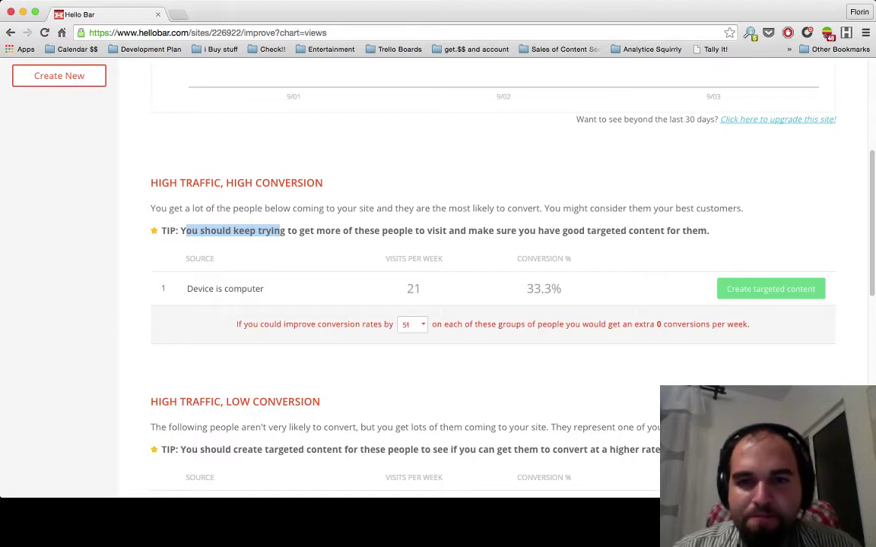
scroll(493, 281, "down", 1)
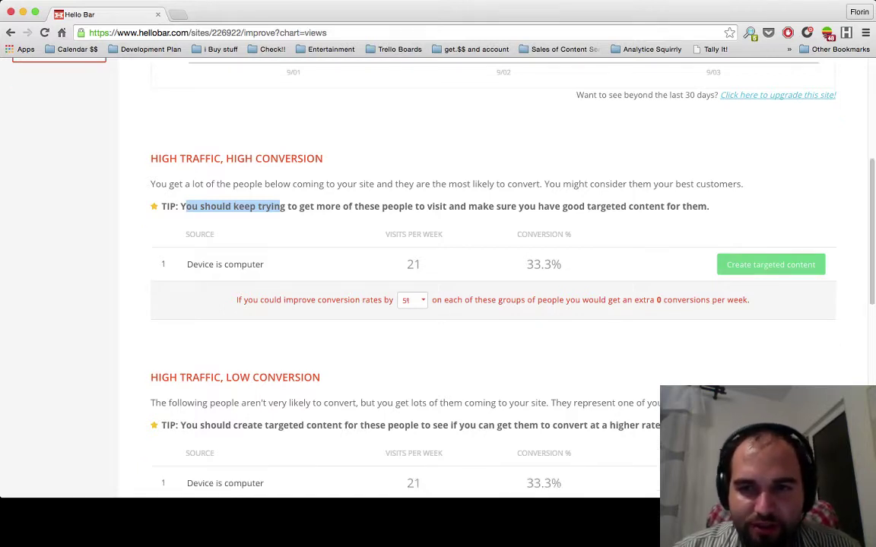
scroll(493, 282, "down", 1)
triple_click(285, 182)
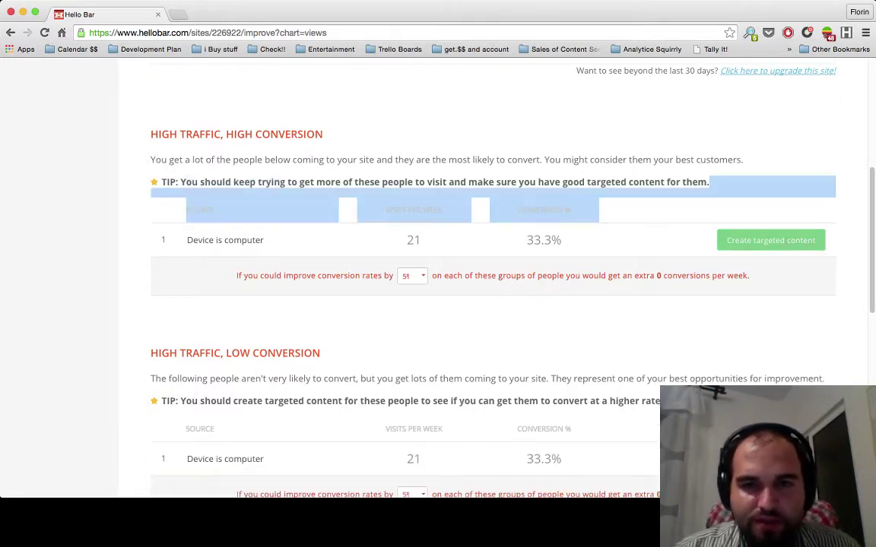
left_click(285, 182)
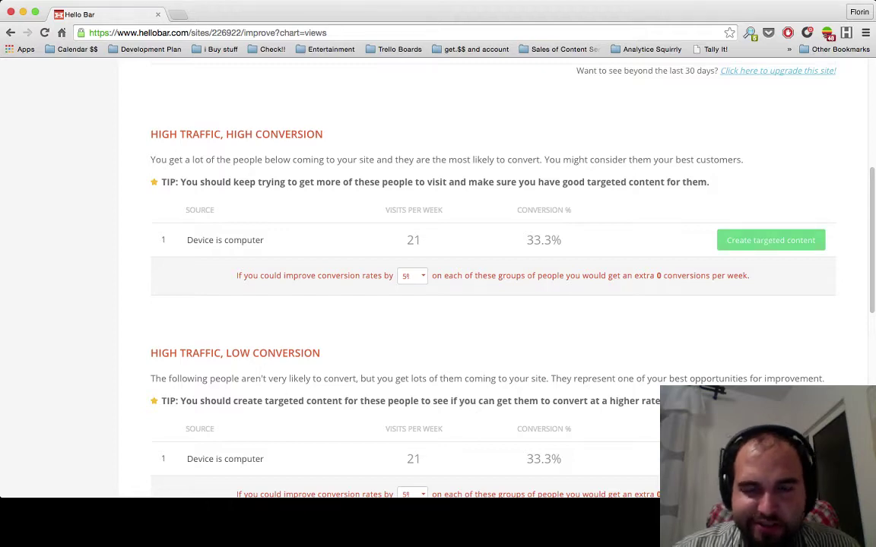
scroll(492, 282, "down", 10)
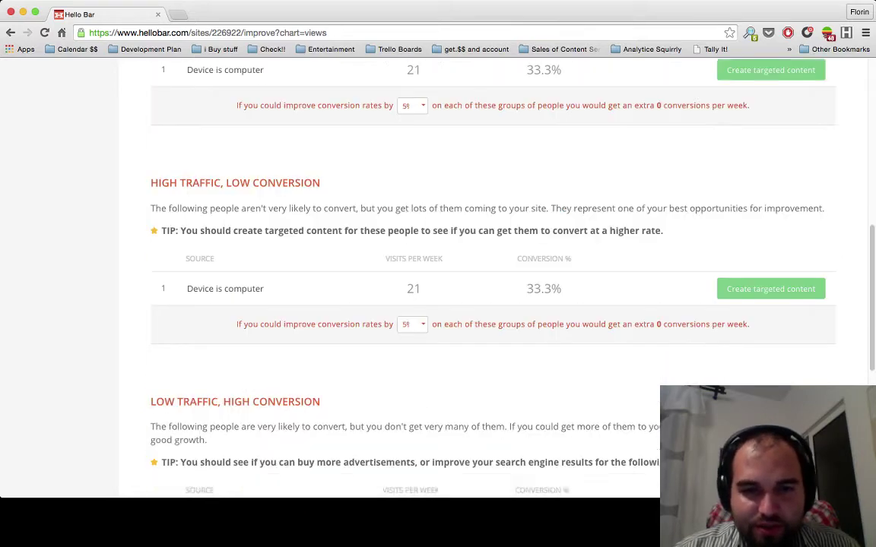
scroll(479, 476, "down", 5)
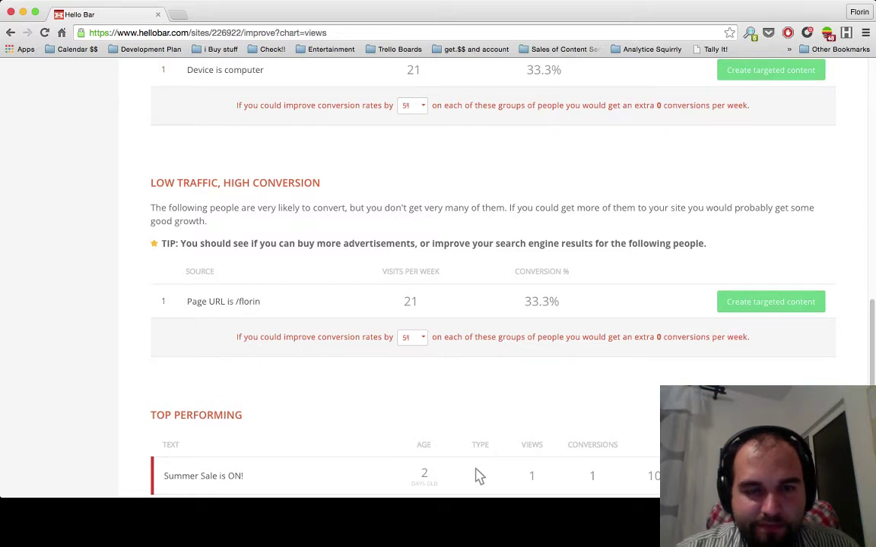
scroll(479, 475, "up", 4)
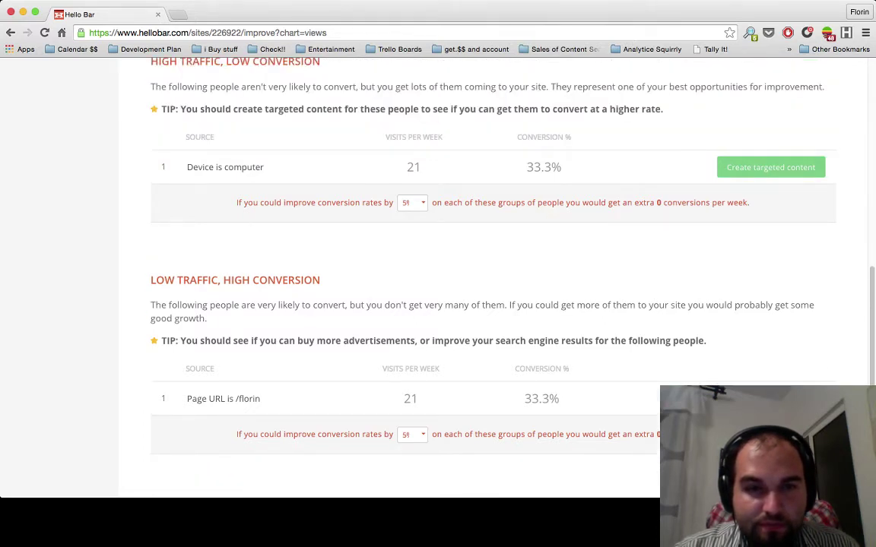
scroll(479, 452, "down", 5)
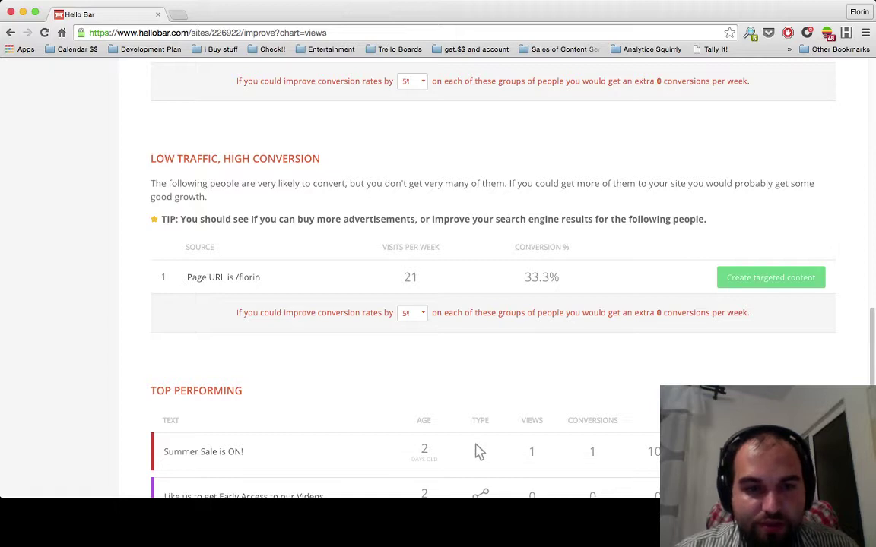
scroll(479, 452, "down", 5)
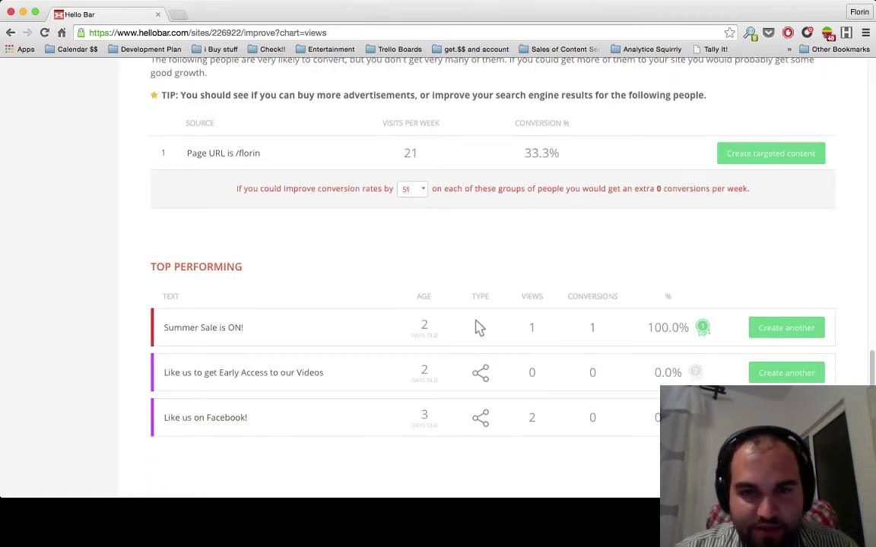
triple_click(479, 328)
left_click(479, 328)
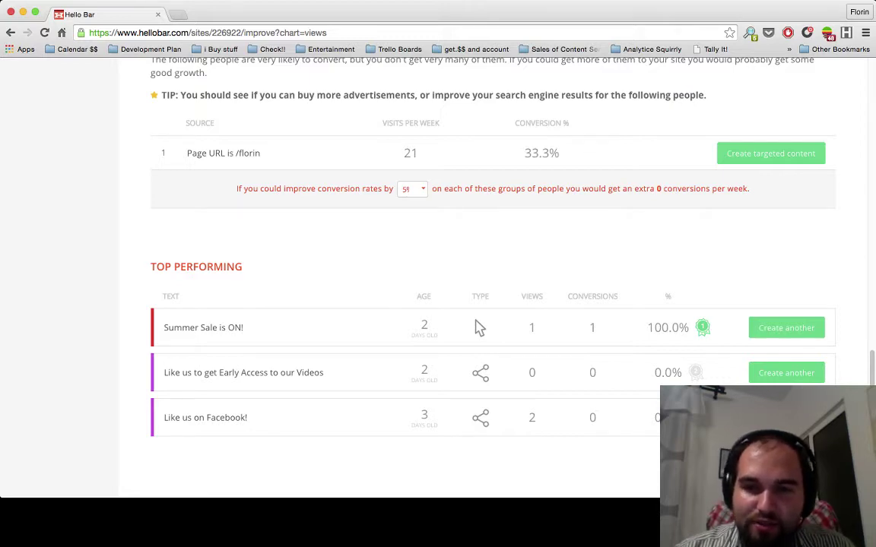
triple_click(479, 327)
left_click(479, 328)
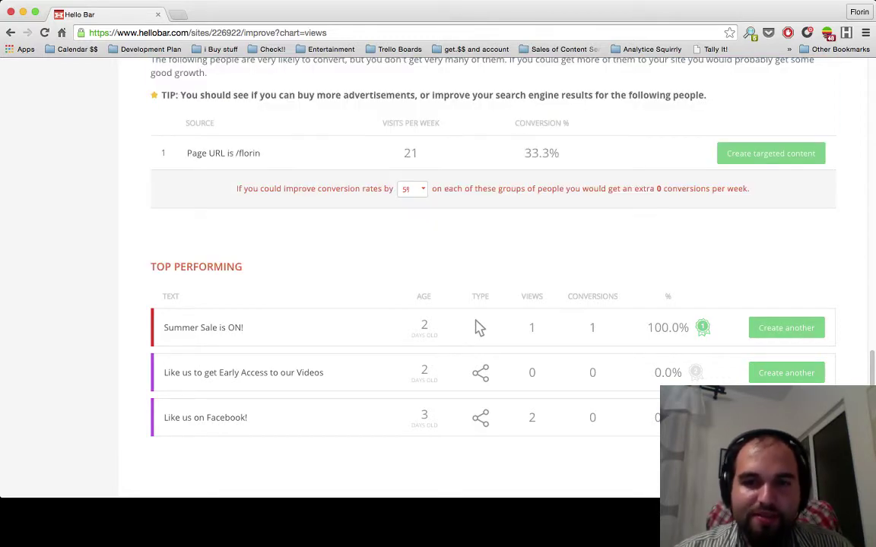
scroll(480, 228, "up", 10)
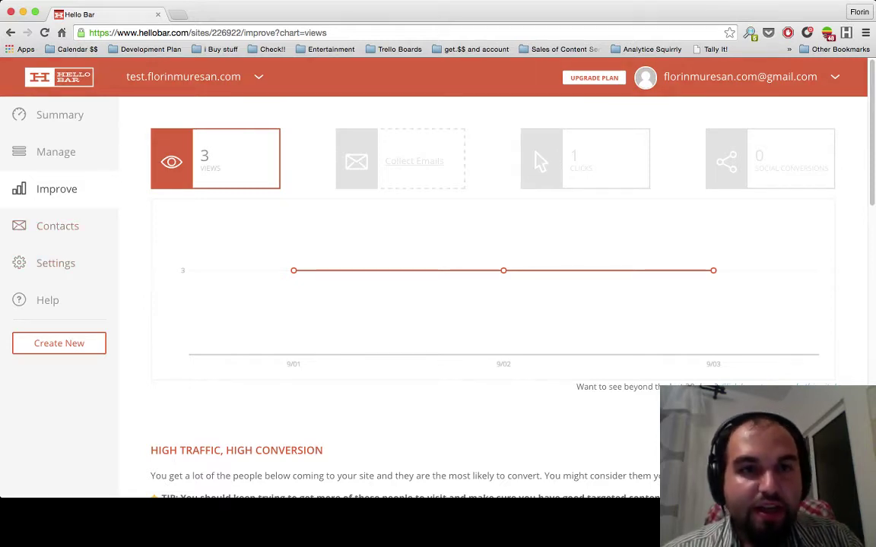
- Load the live test.florinmuresan.com site in a new tab, then return to the Hello Bar tab
key("super+t")
type("test.florinmuresan.com")
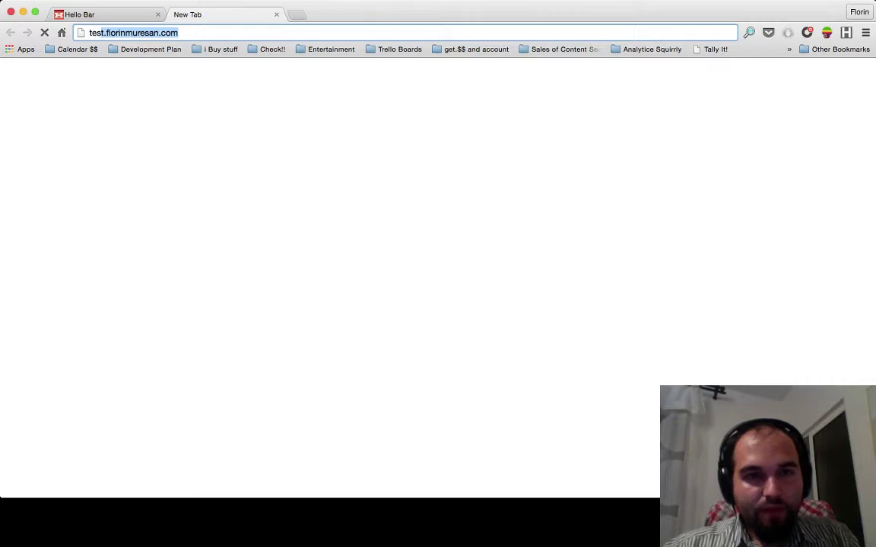
key("Return")
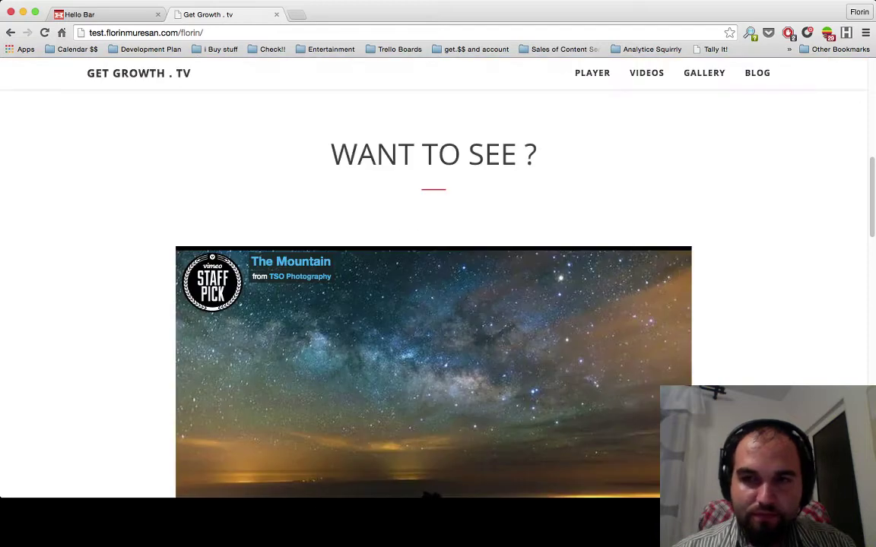
scroll(433, 288, "up", 10)
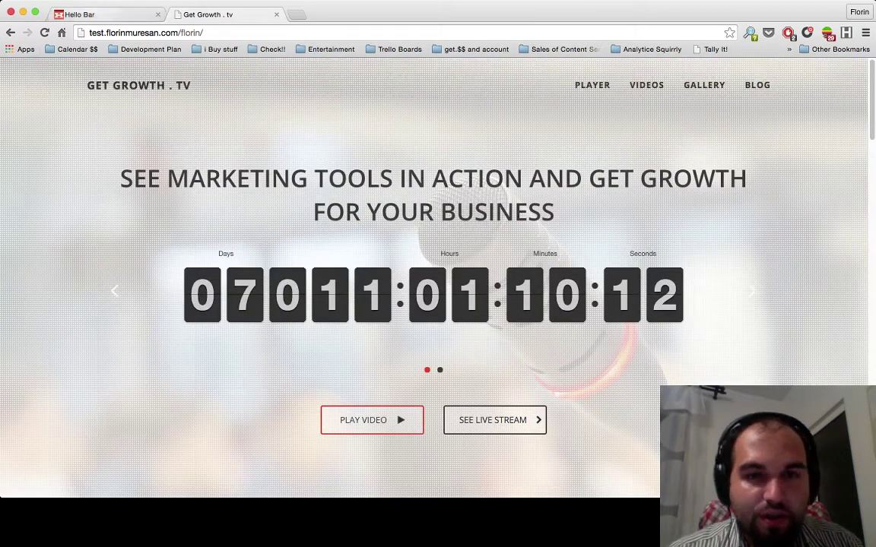
left_click(80, 14)
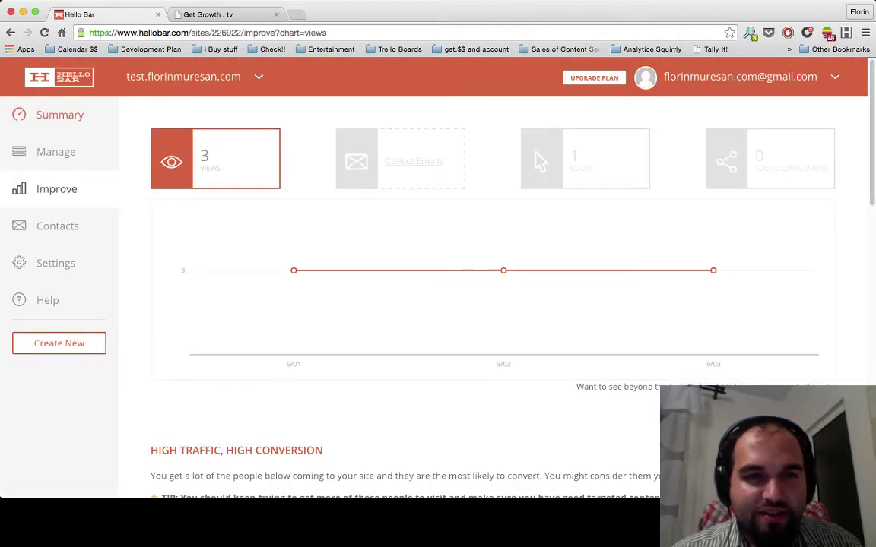
- From the site list, go to the site's Contacts and start a New email bar
left_click(183, 76)
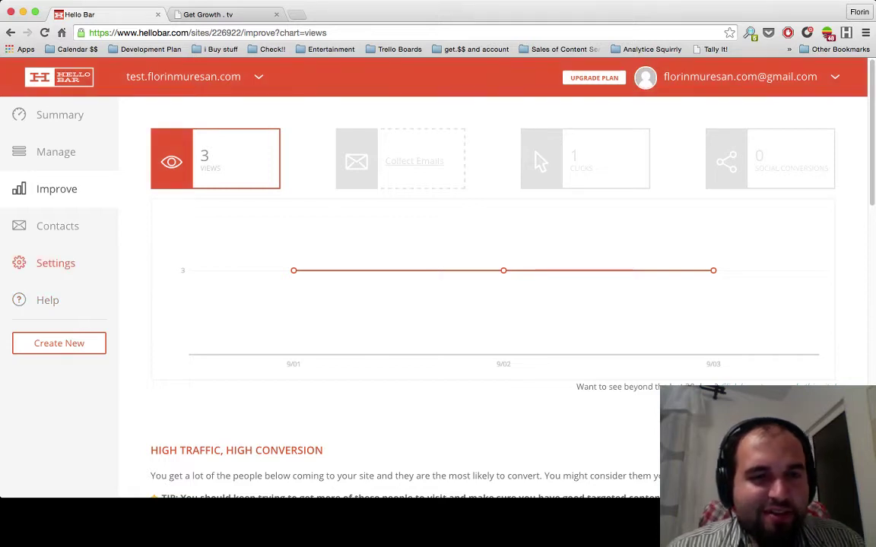
left_click(57, 226)
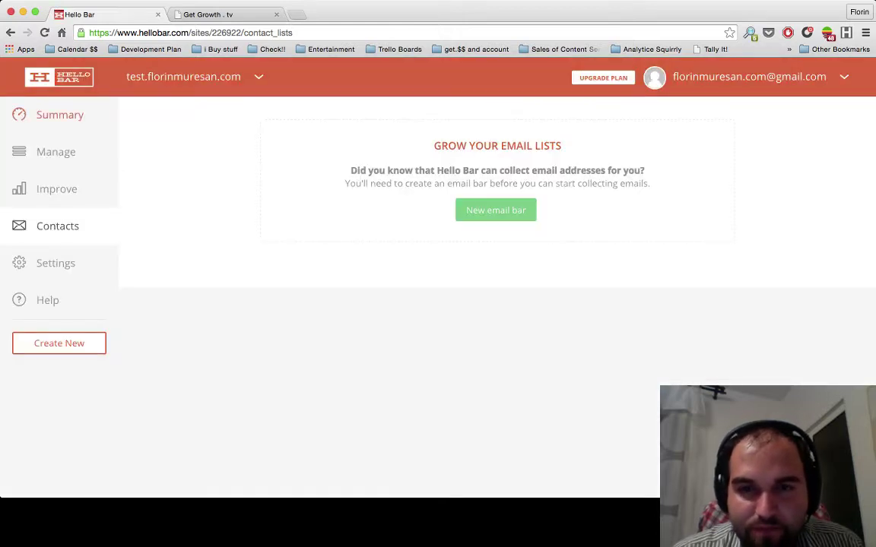
left_click(496, 210)
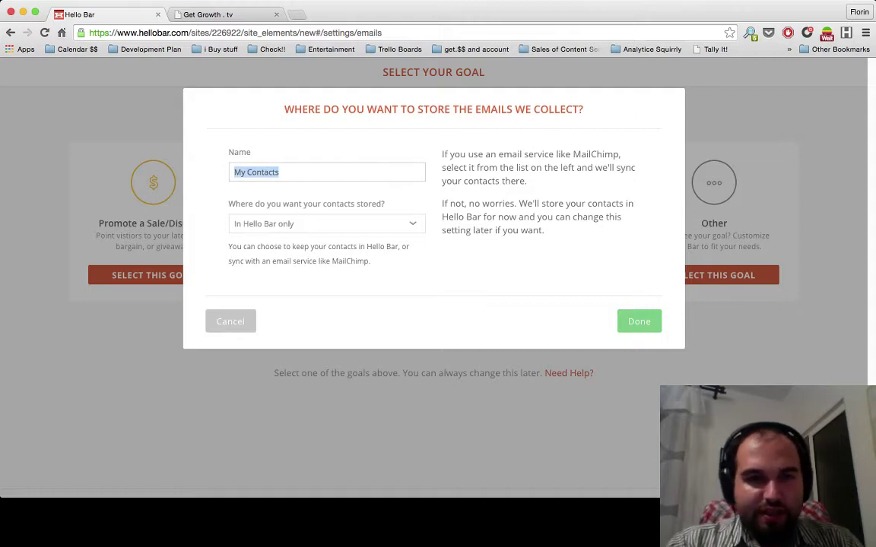
- Name the email list 'Leads from main page', stored In Hello Bar only, and confirm
type("Lr")
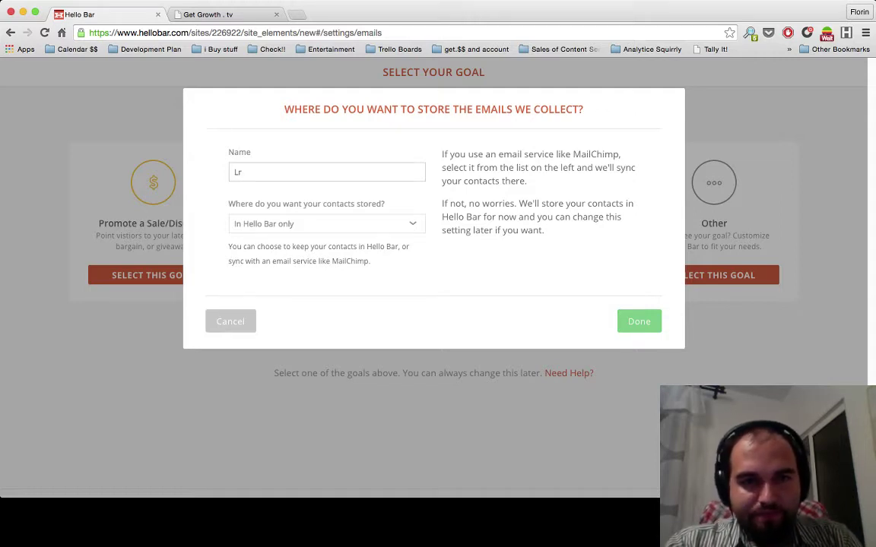
key("BackSpace")
type("eads ")
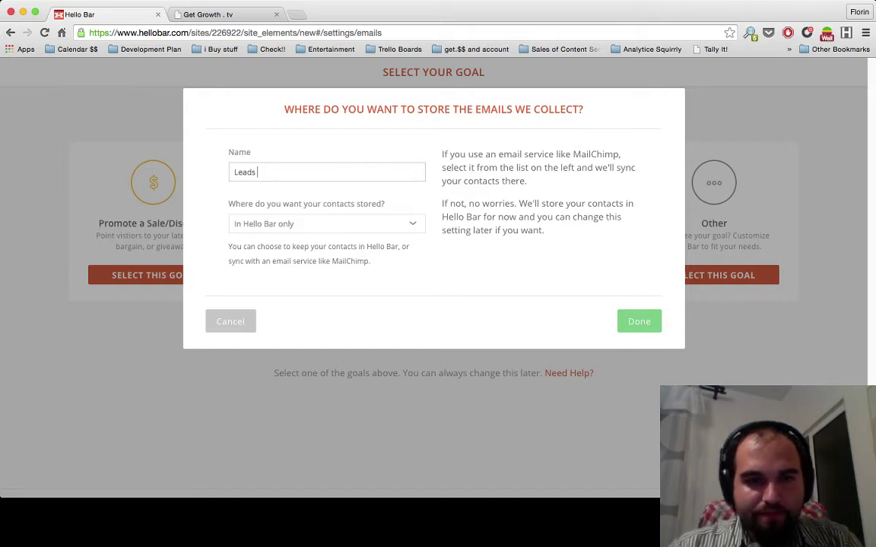
type("from main page")
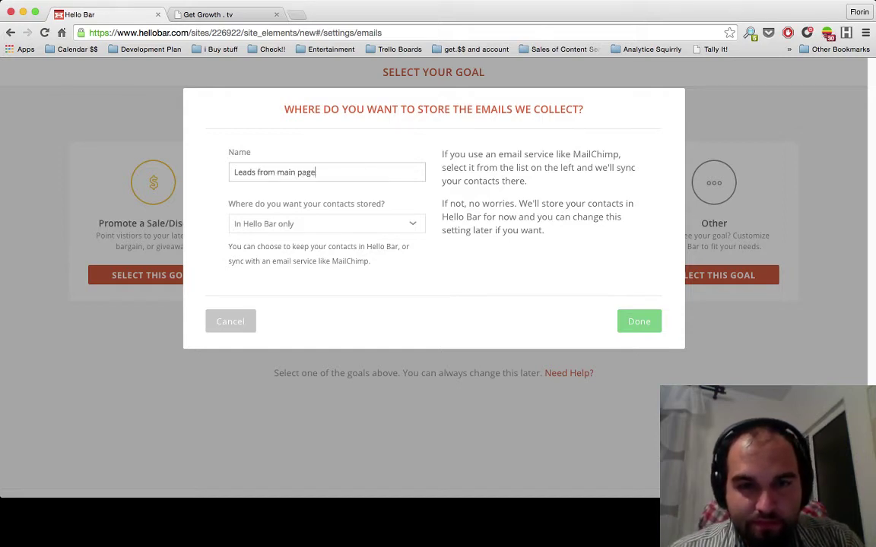
key("Tab")
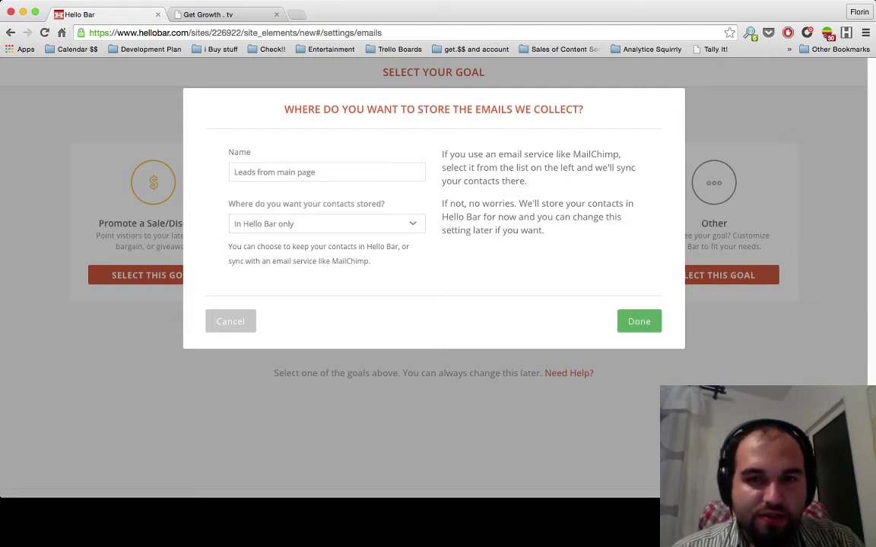
key("Return")
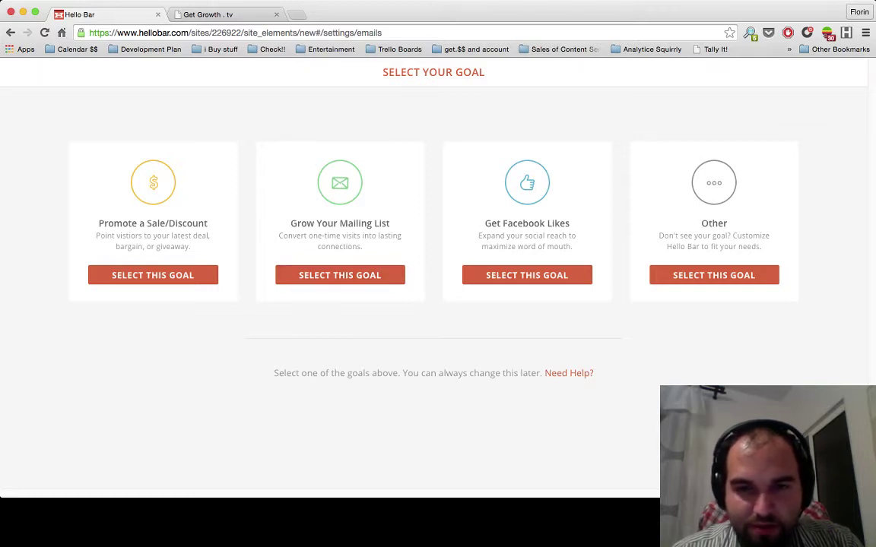
- Choose Grow Your Mailing List and write the 'Your turn… Billion Dollar Startup… Win more than you hoped for' message
triple_click(434, 372)
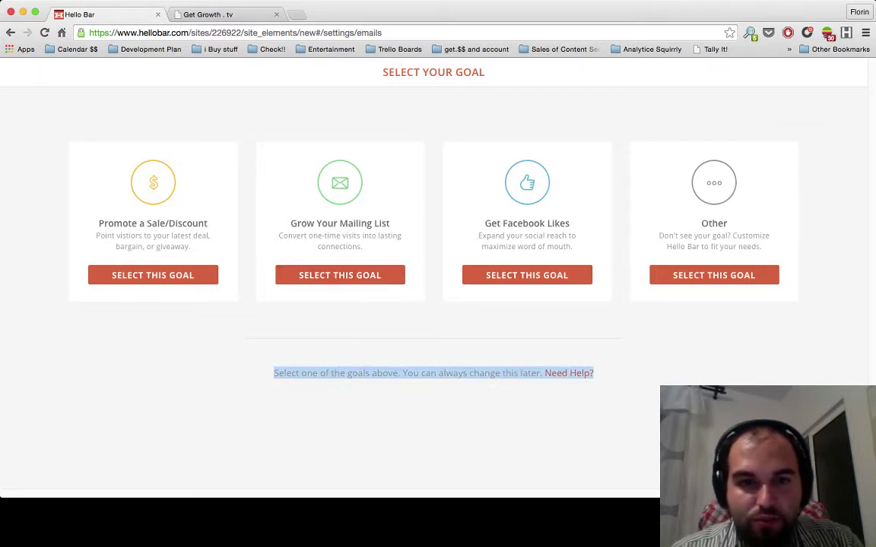
left_click(339, 275)
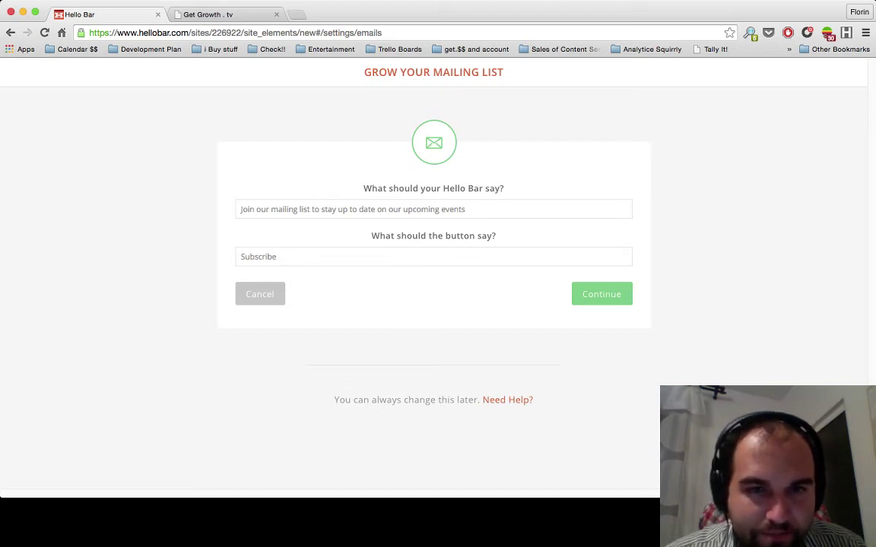
triple_click(352, 209)
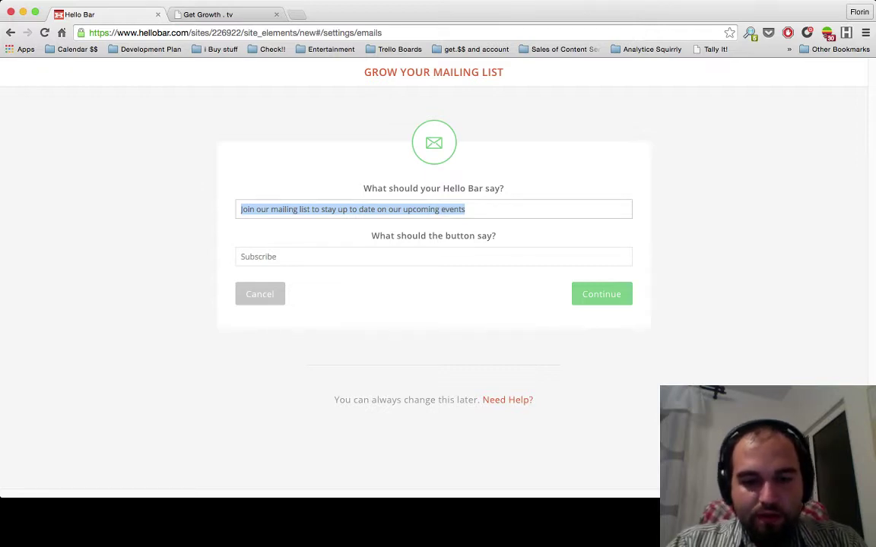
type("Your turn ")
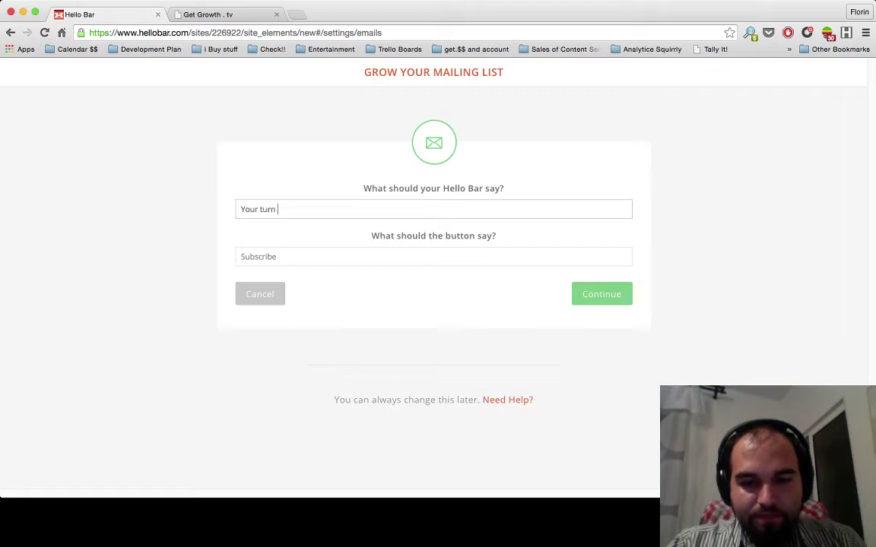
type("to do ea")
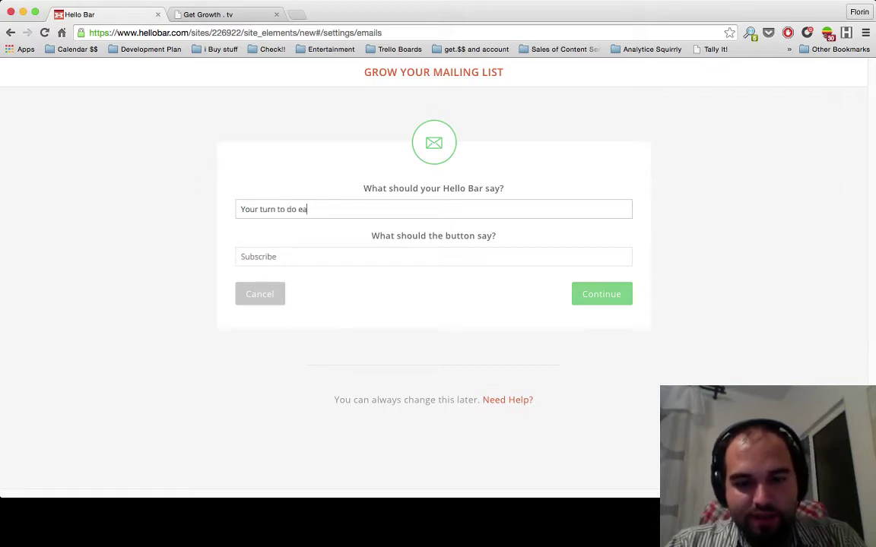
key("BackSpace")
type("xac")
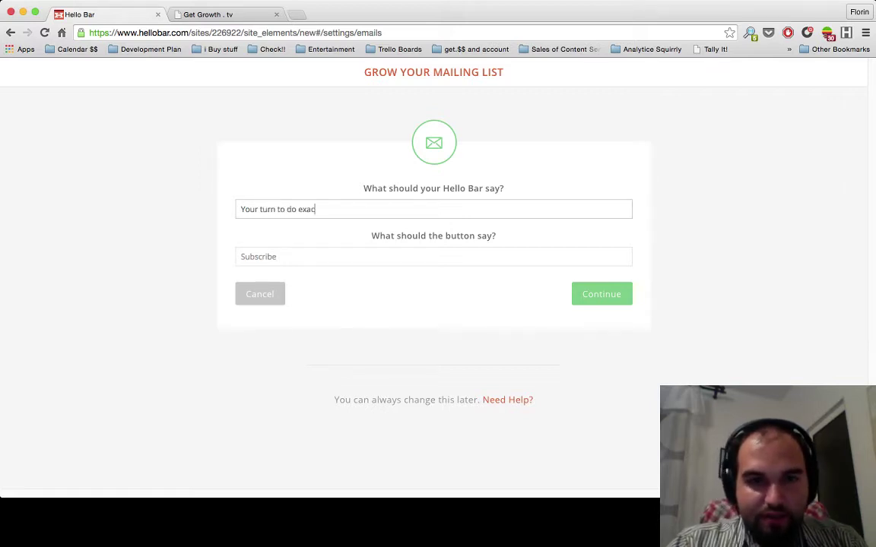
type("tly like this")
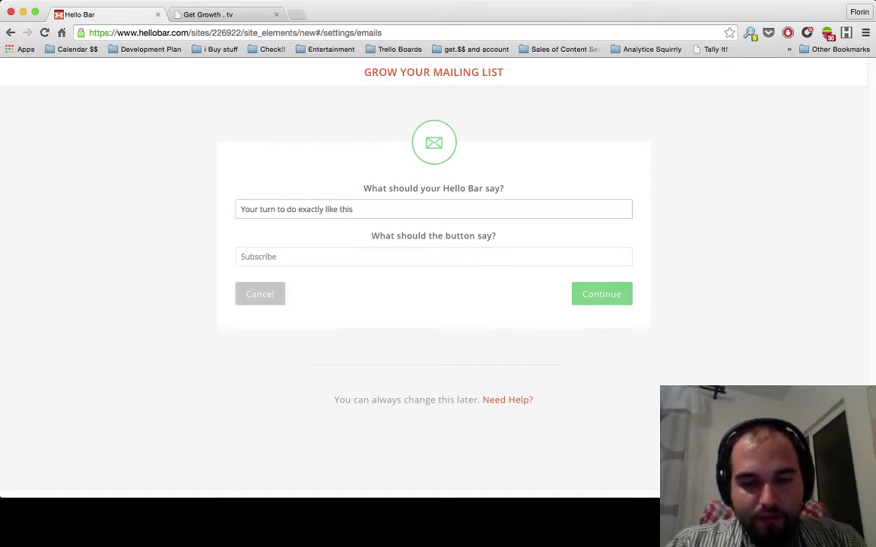
type("B")
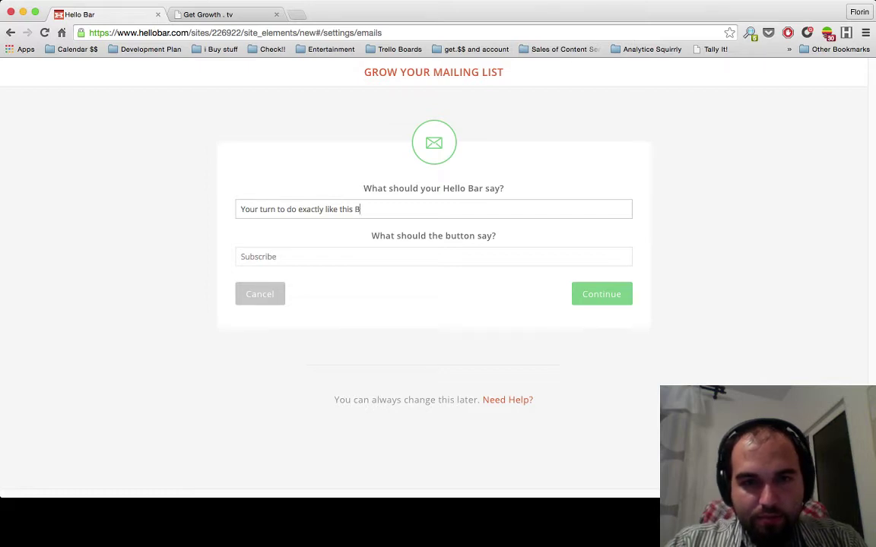
type("illion")
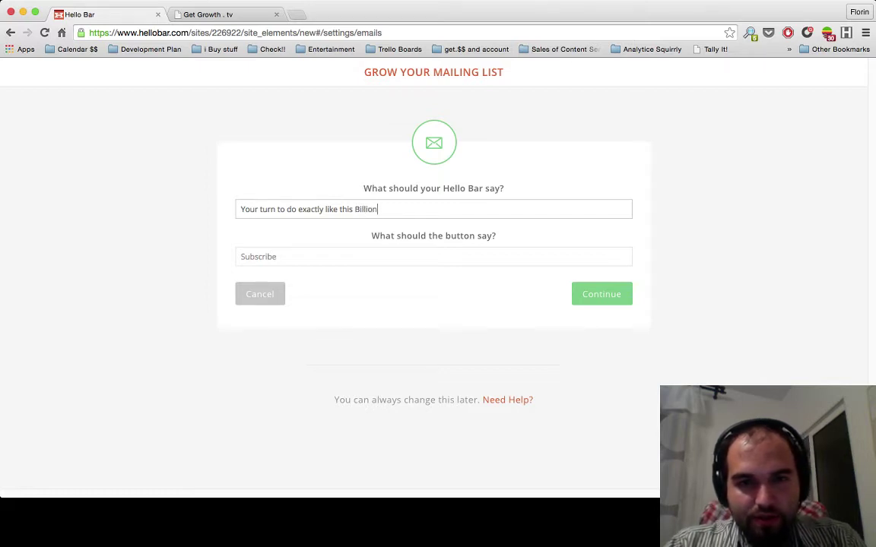
type(" Dollar Startu")
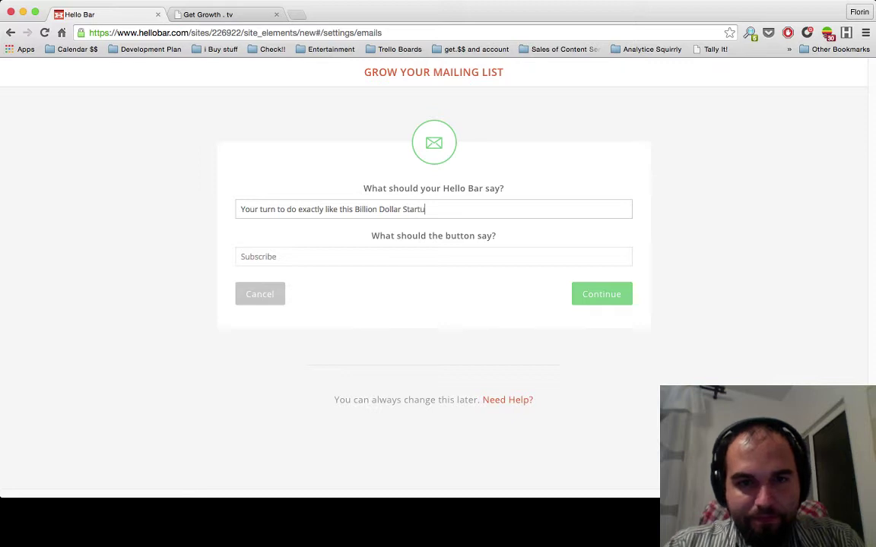
type("p")
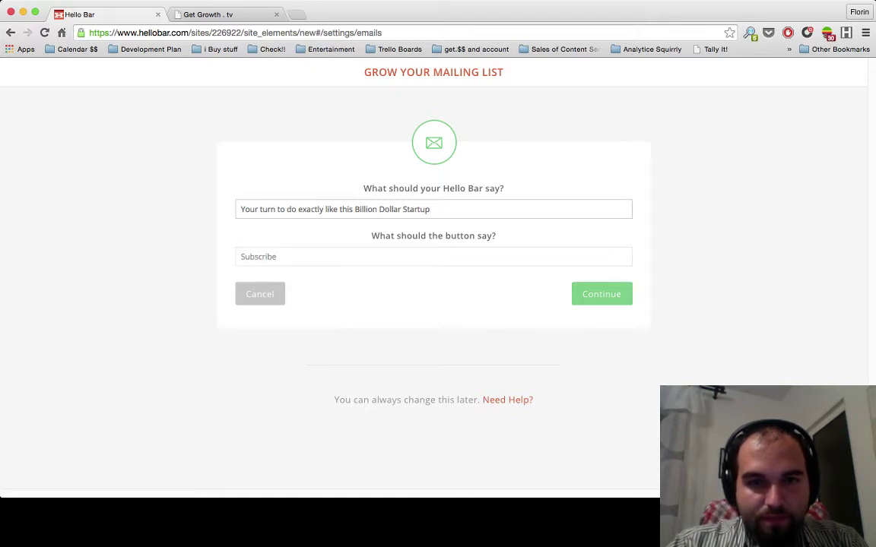
type("and ")
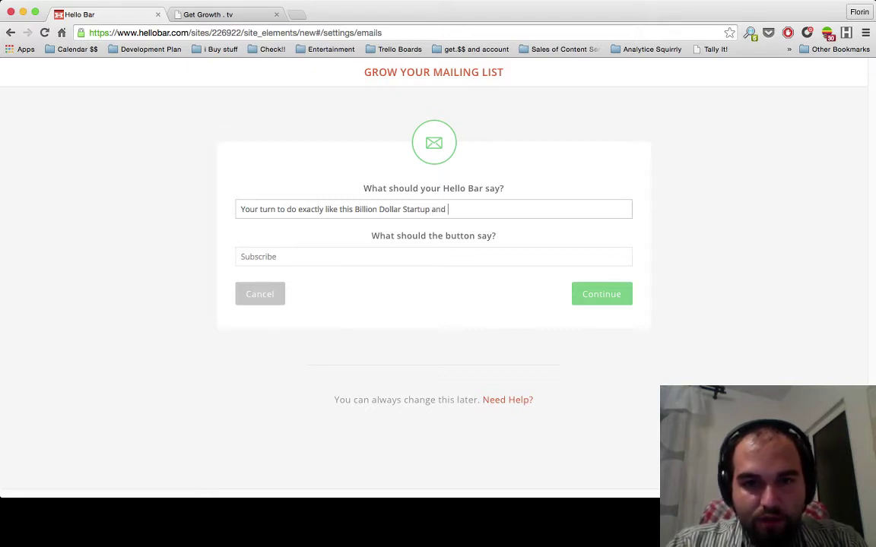
type("Win ")
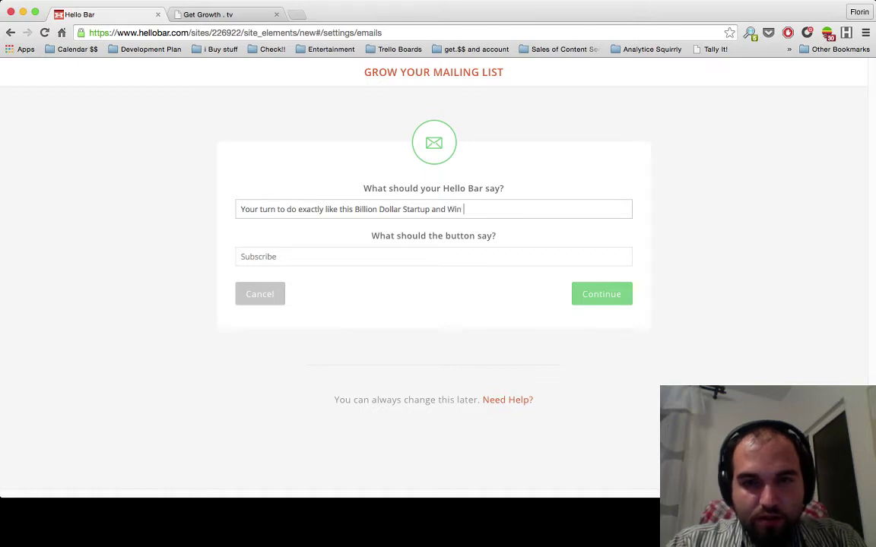
type("more than ")
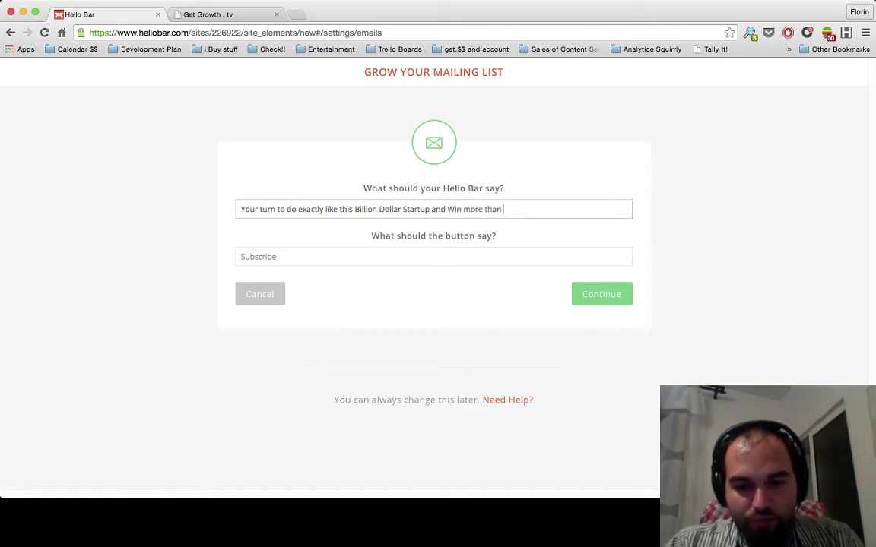
type("you hoped for")
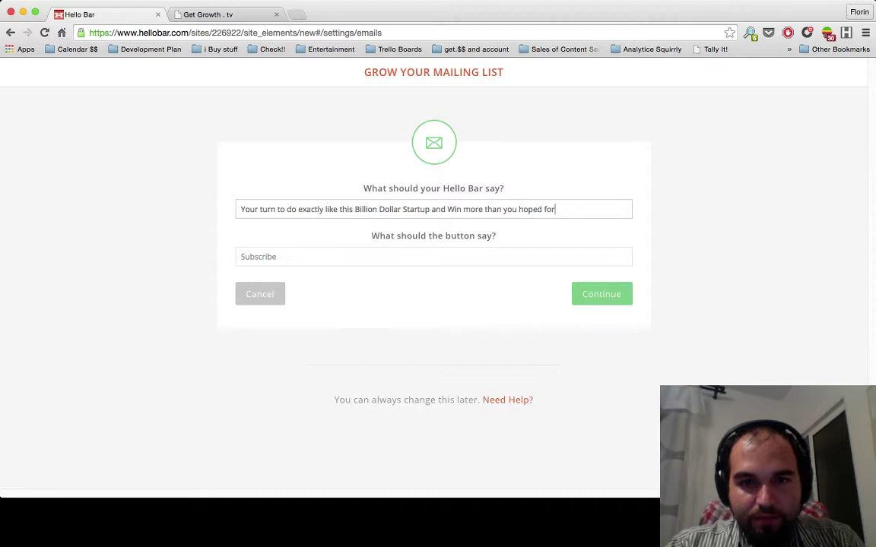
- Set the button text to 'Let's do this' and continue to the Style step
key("Tab")
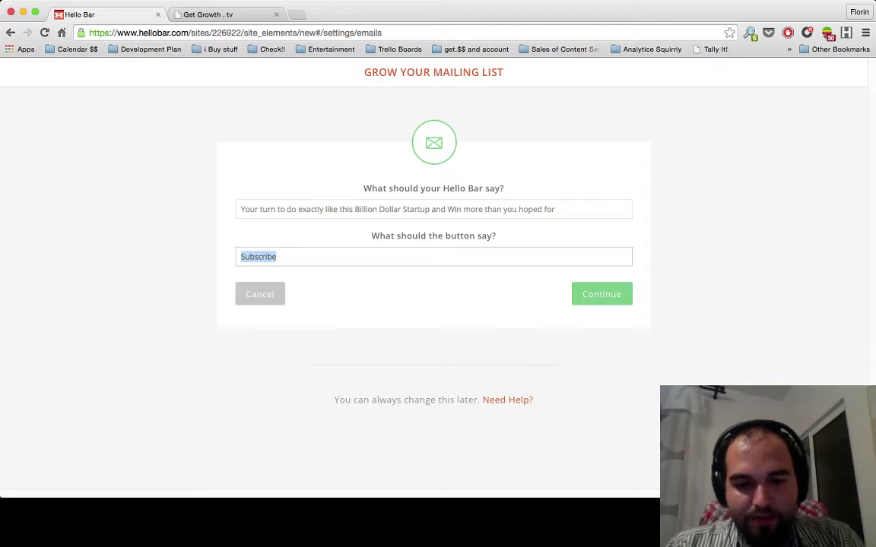
type("Let's do this")
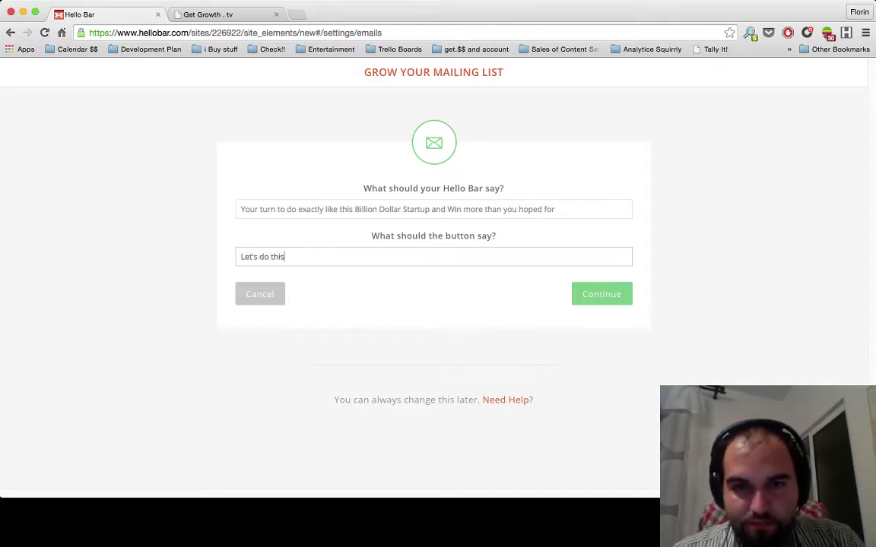
key("Return")
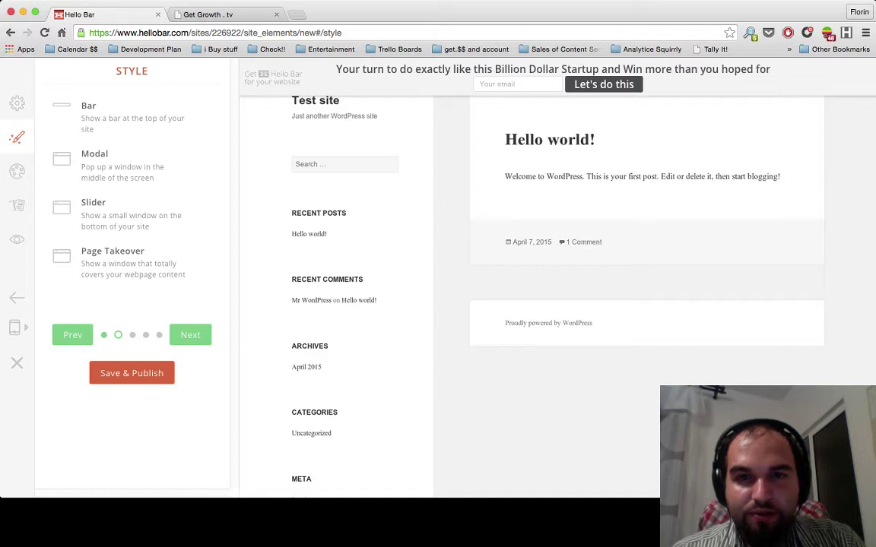
- Select all text in the bar preview, then switch to the Get Growth . tv site tab
key("super+a")
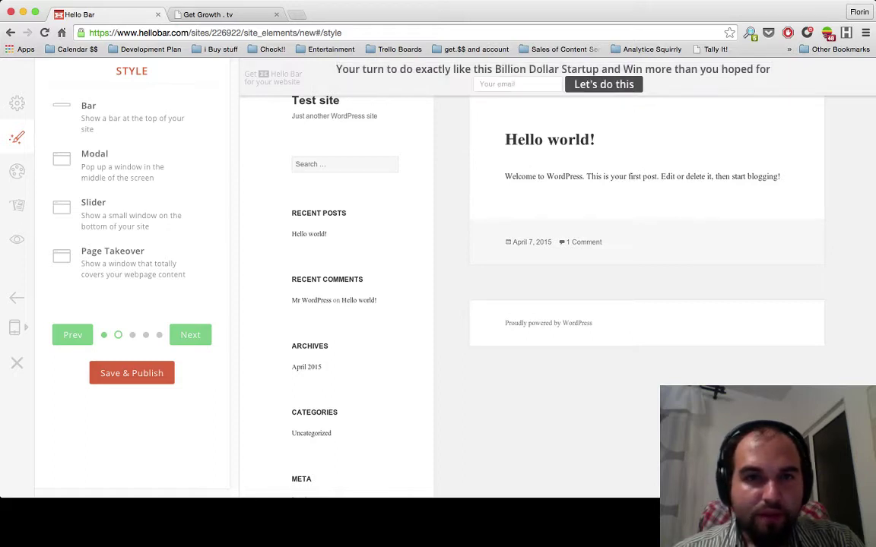
key("ctrl+Tab")
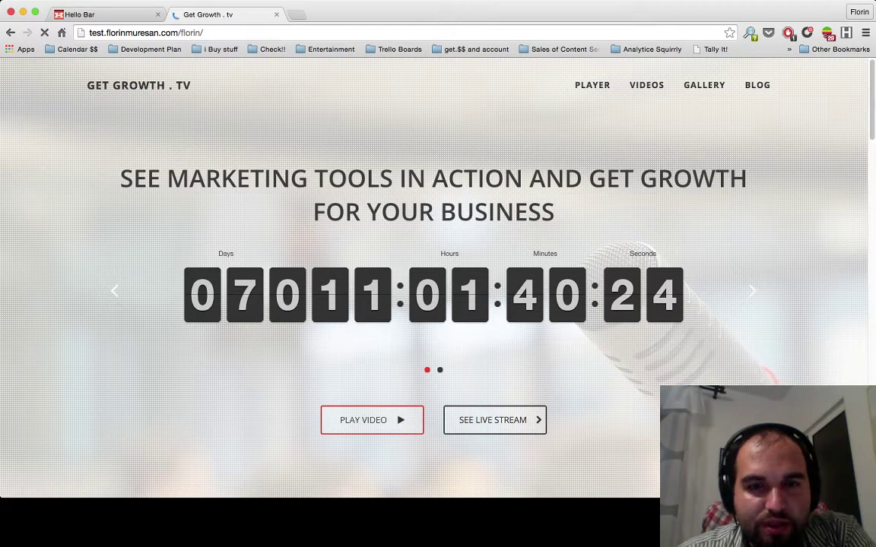
- Scroll the Get Growth . tv homepage, select its web address, and close that tab
scroll(433, 281, "down", 3)
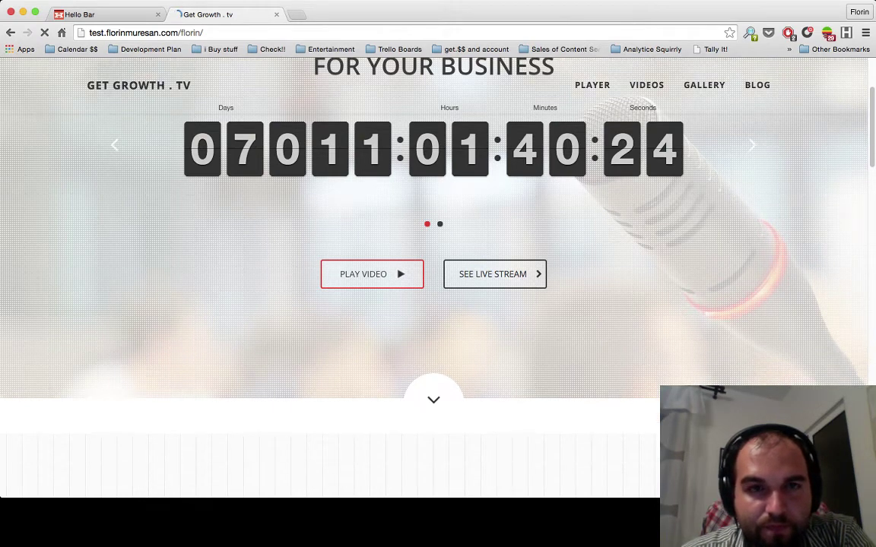
scroll(433, 282, "up", 3)
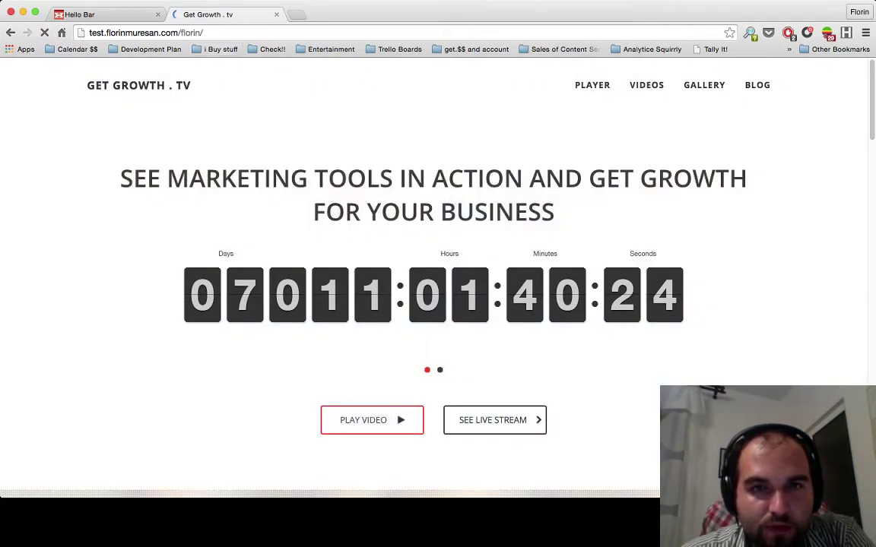
key("super+l")
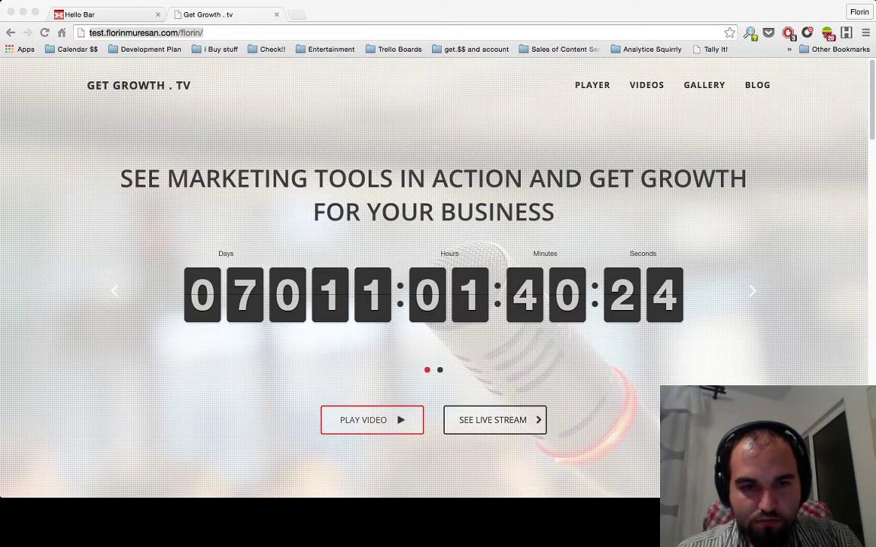
key("super+Tab")
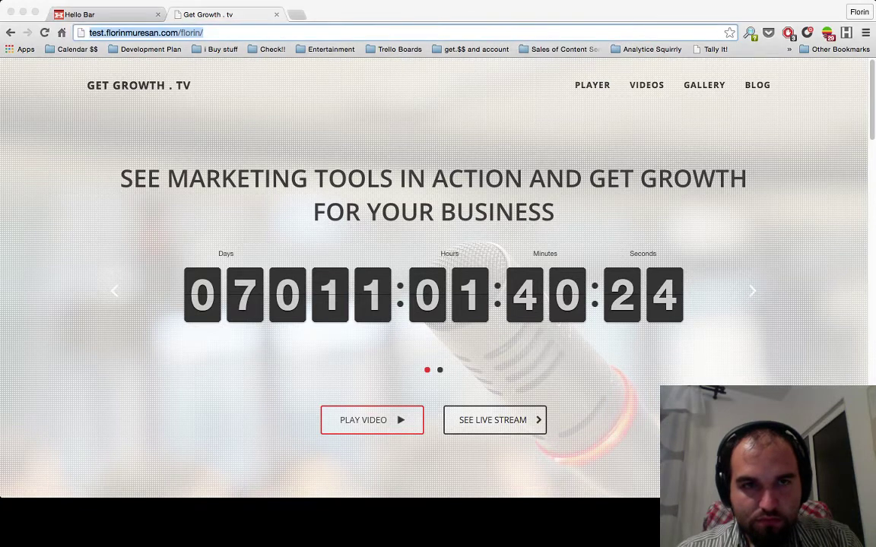
key("super+w")
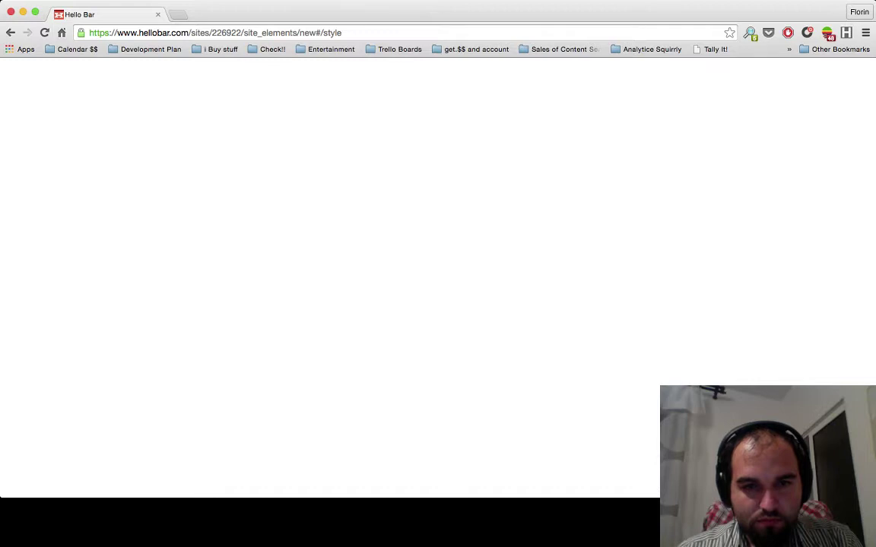
- Switch to another application window with Cmd+Tab
key("super+Tab")
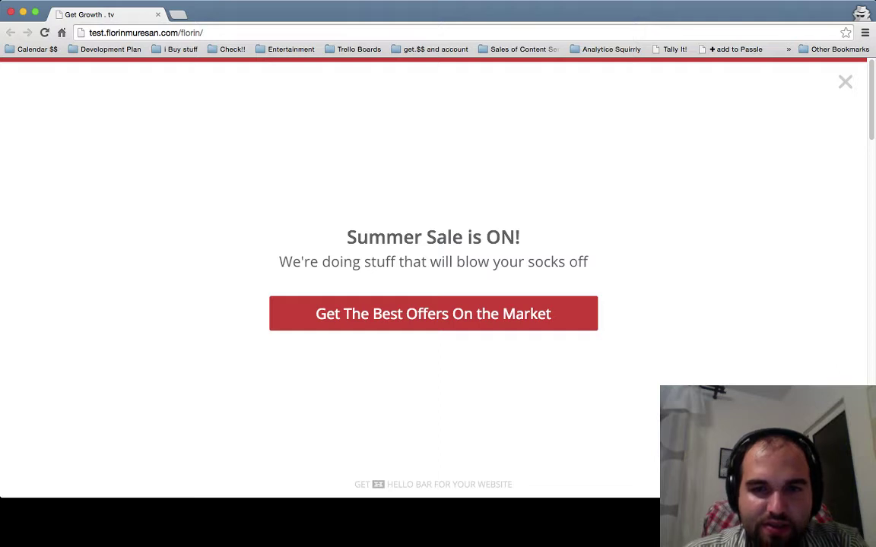
- Highlight the Summer Sale offer's heading, subtitle and button text, then open a new empty tab
left_click_drag(587, 261, 347, 237)
left_click(347, 238)
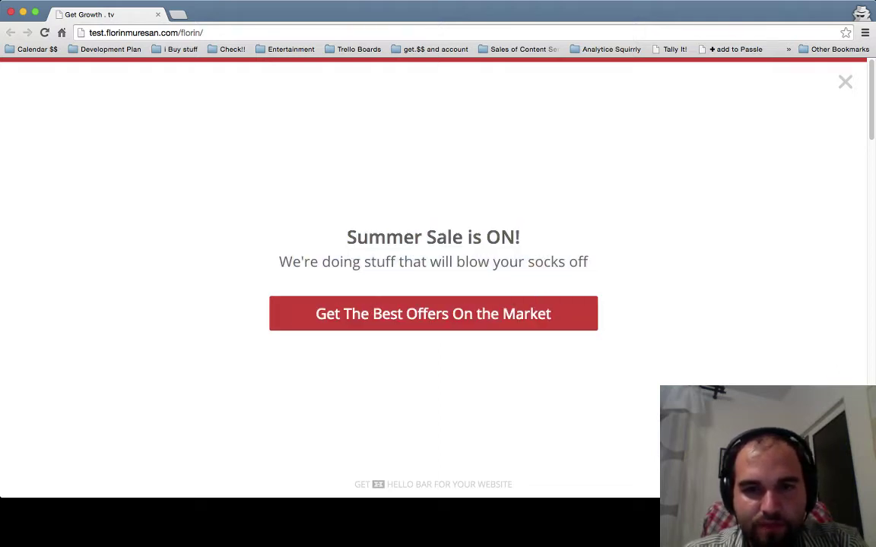
left_click_drag(347, 237, 448, 314)
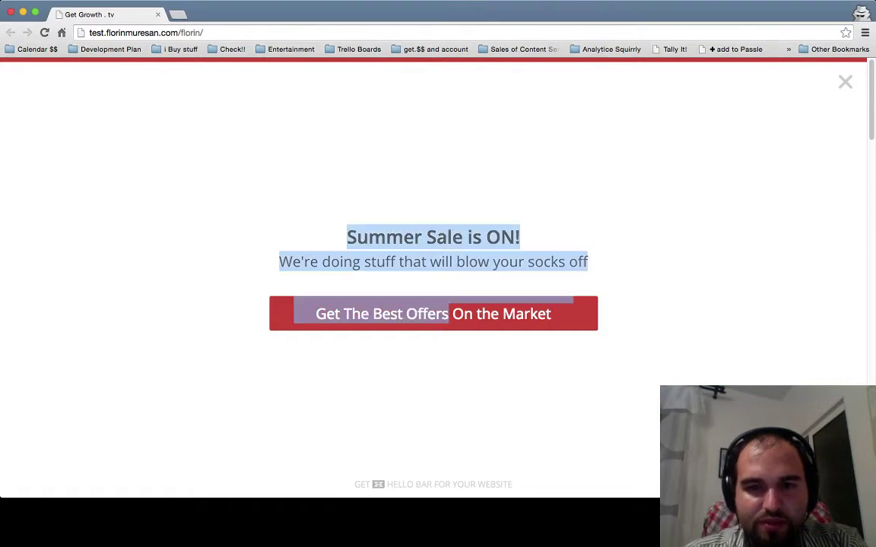
left_click(448, 314)
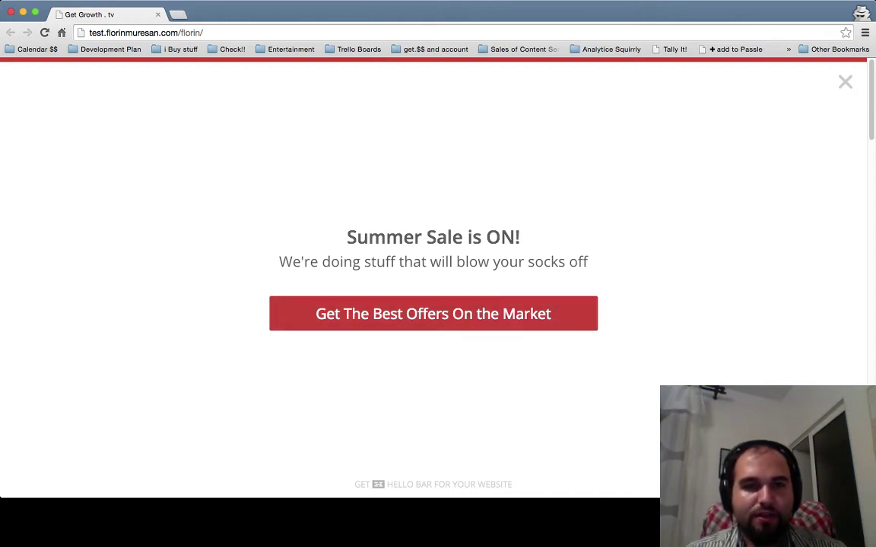
key("super+t")
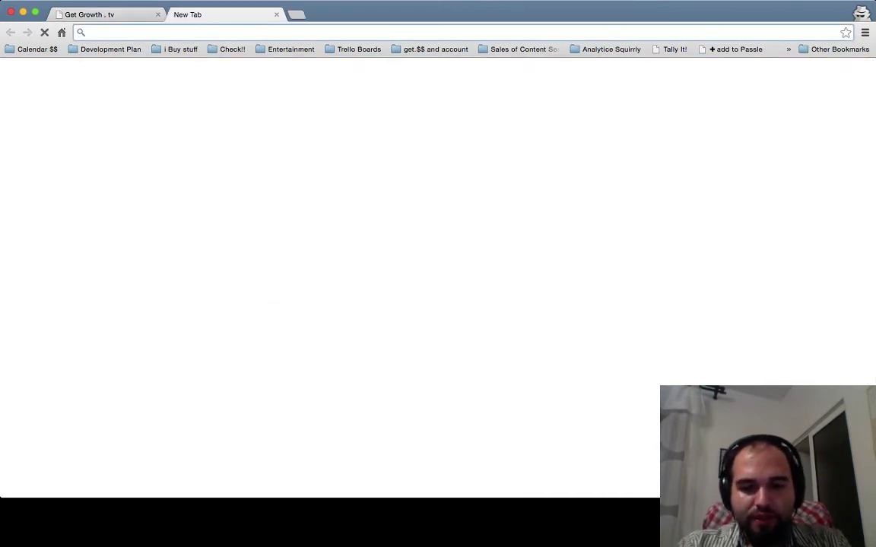
- Load squirrly.co/lp/buy-articles and jump down to its Let's Begin sign-up form
type("squi")
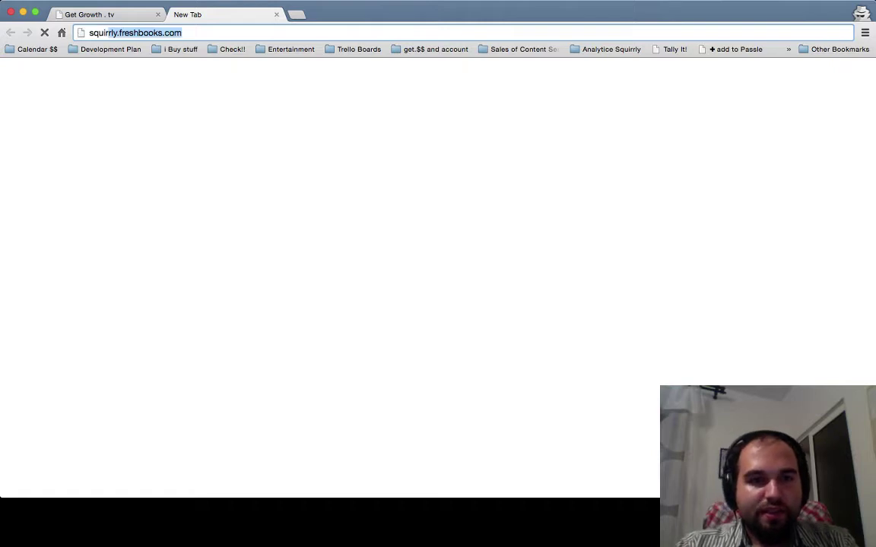
key("Down")
key("Down")
key("Up")
key("Up")
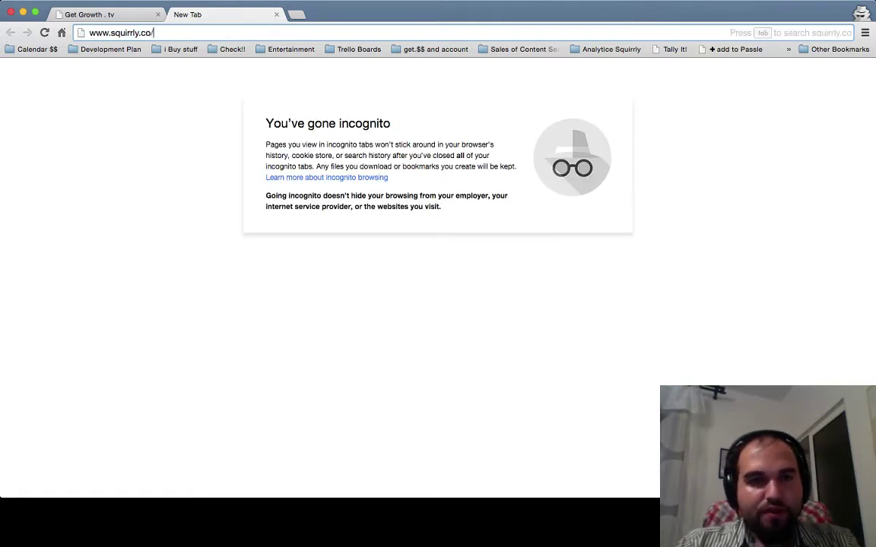
type("lp/")
key("Return")
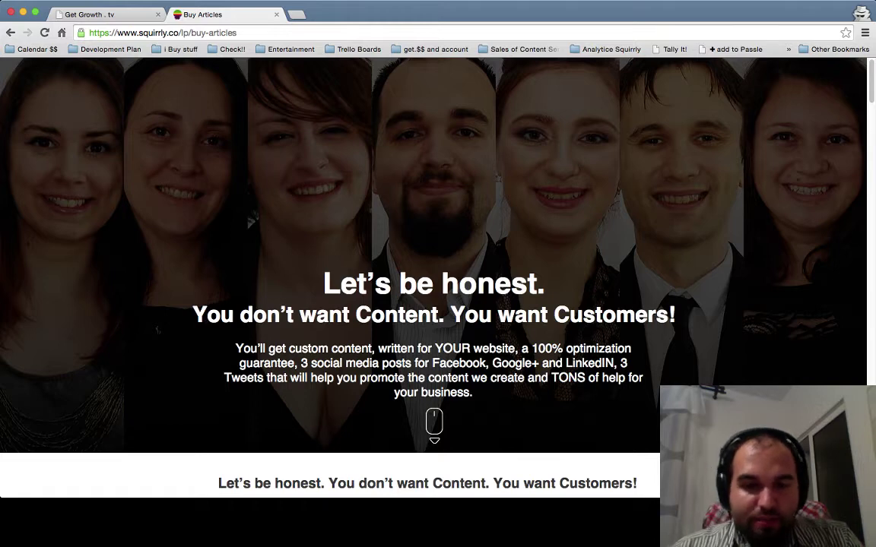
left_click(433, 423)
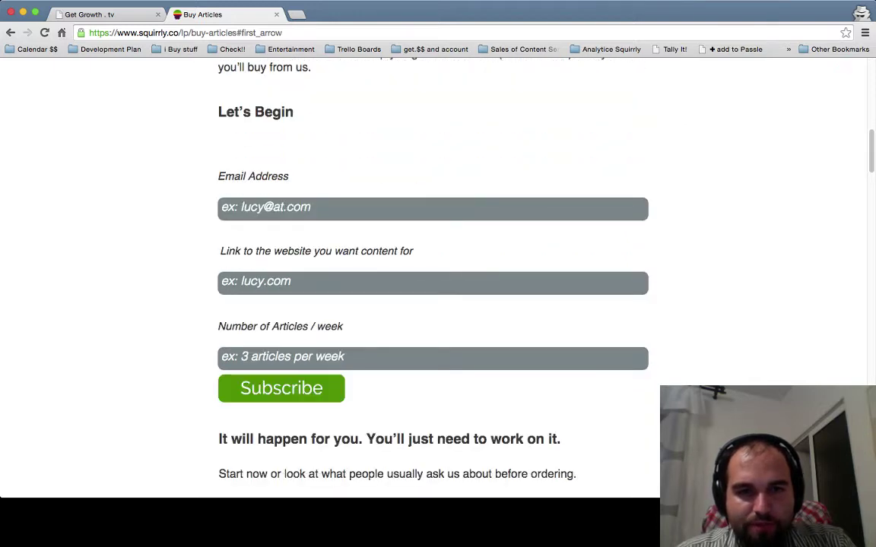
- Step through the Buy Articles sign-up form fields, ending back on Email Address
key("Tab")
key("Tab")
key("Tab")
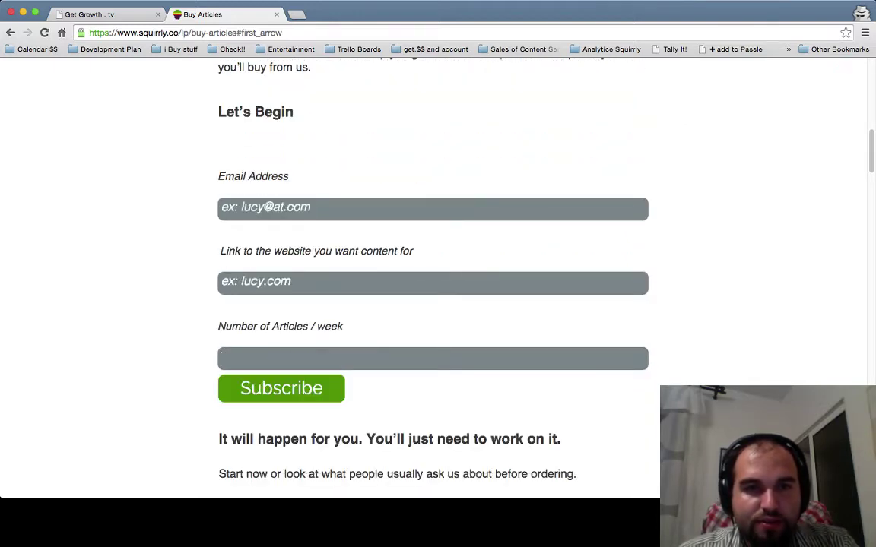
key("shift+Tab")
key("shift+Tab")
key("Tab")
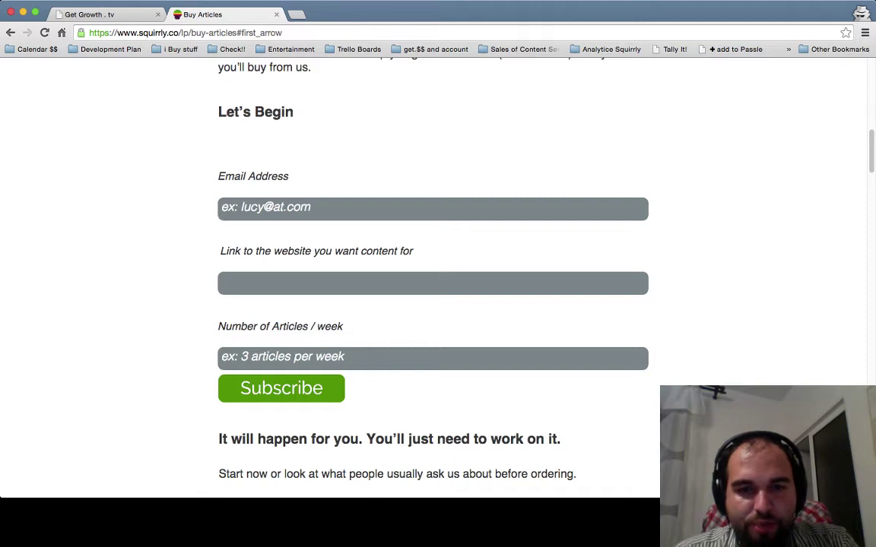
key("Tab")
key("Tab")
key("shift+Tab")
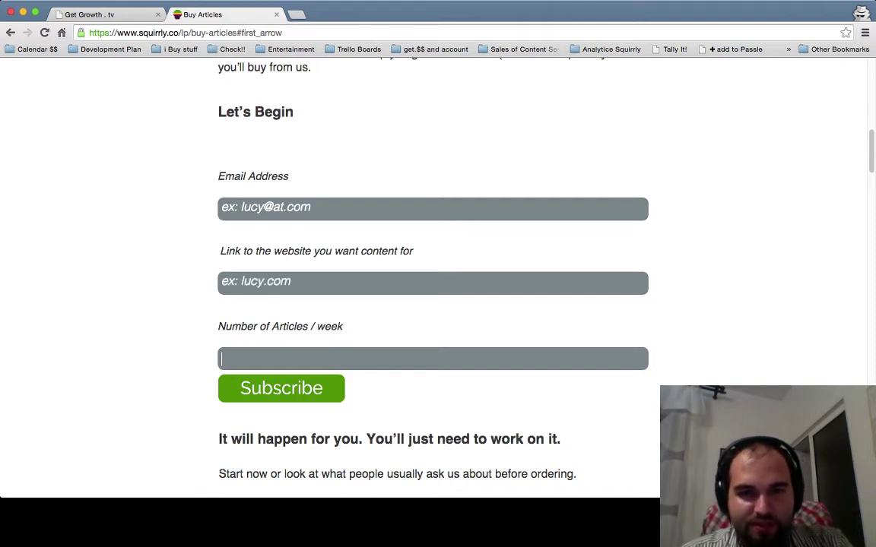
key("shift+Tab")
key("shift+Tab")
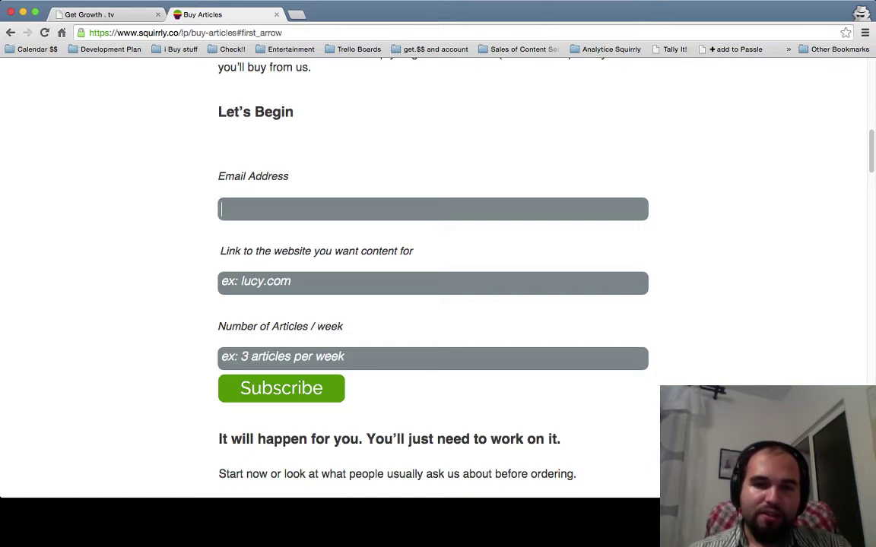
- Highlight the form text and the Number of Articles / week label
left_click_drag(645, 255, 207, 225)
left_click(202, 224)
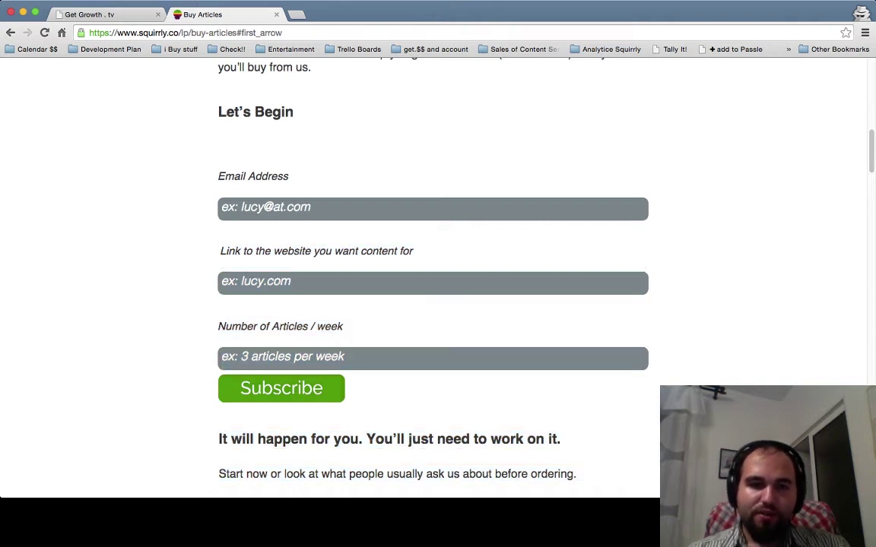
left_click_drag(225, 326, 643, 329)
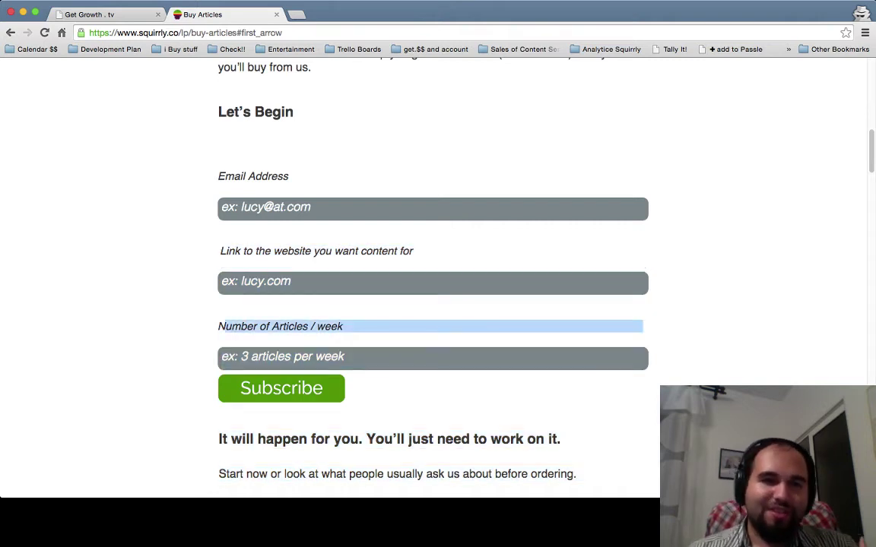
- Switch to the Get Growth tab and back, then close the Buy Articles tab
key("ctrl+shift+Tab")
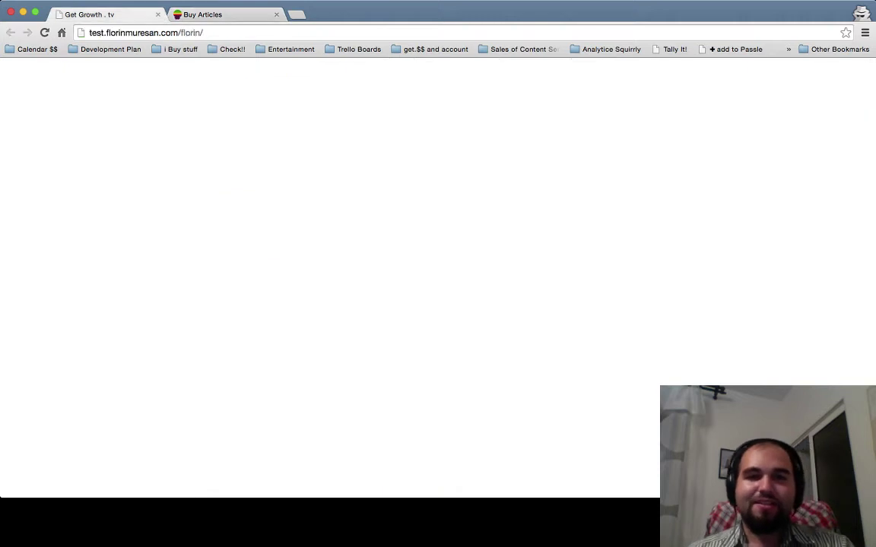
key("ctrl+Tab")
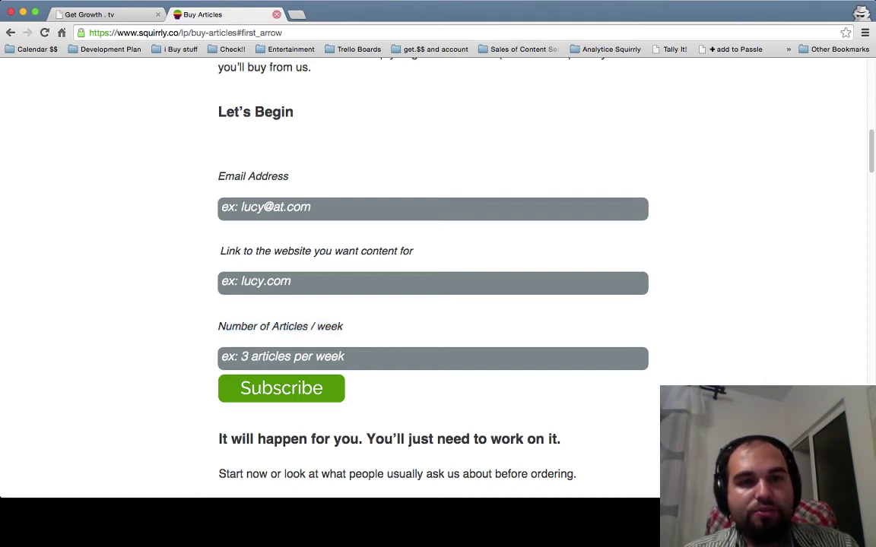
key("super+w")
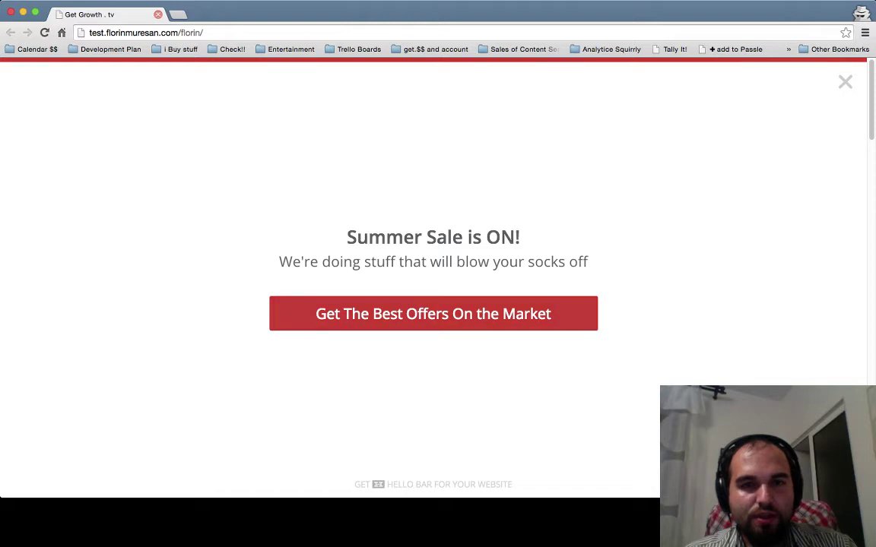
- Close the Get Growth tab and the test window to return to Hello Bar
key("super+w")
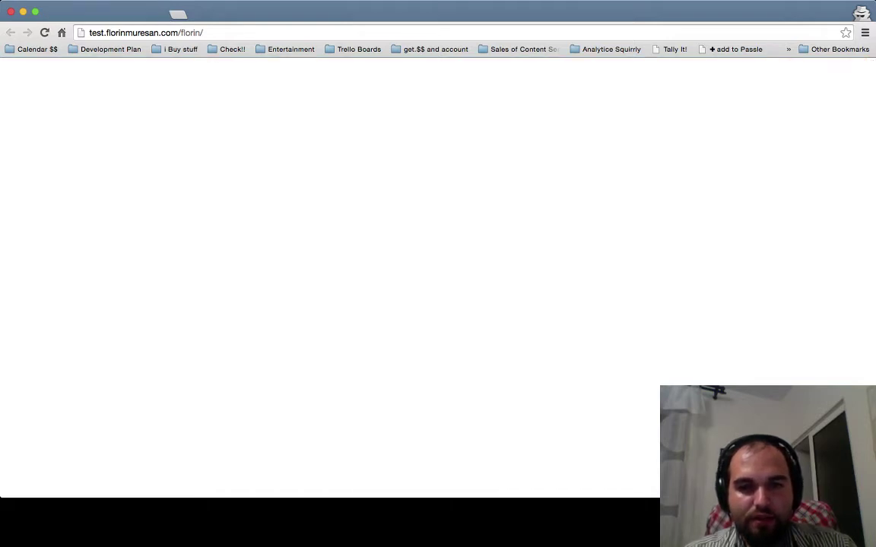
key("super+w")
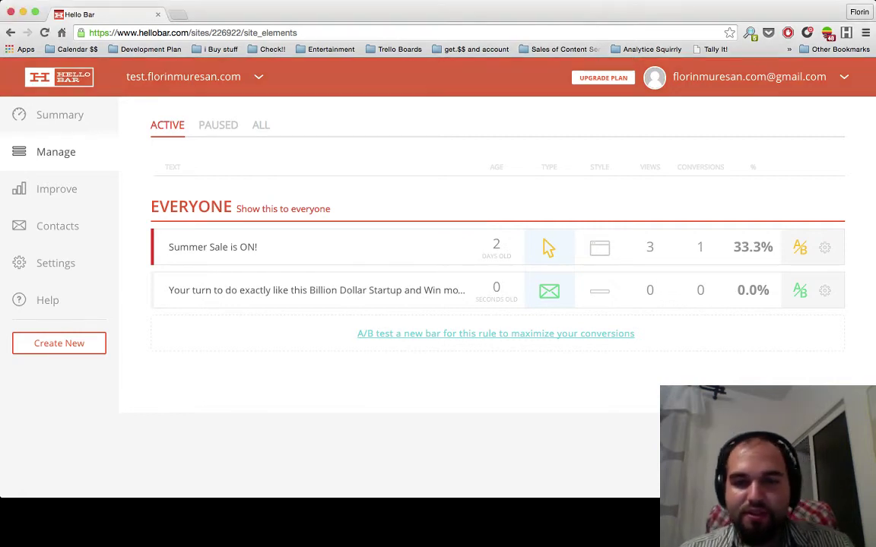
- Pause the Summer Sale is ON! bar, then switch to the test-site window
left_click(823, 247)
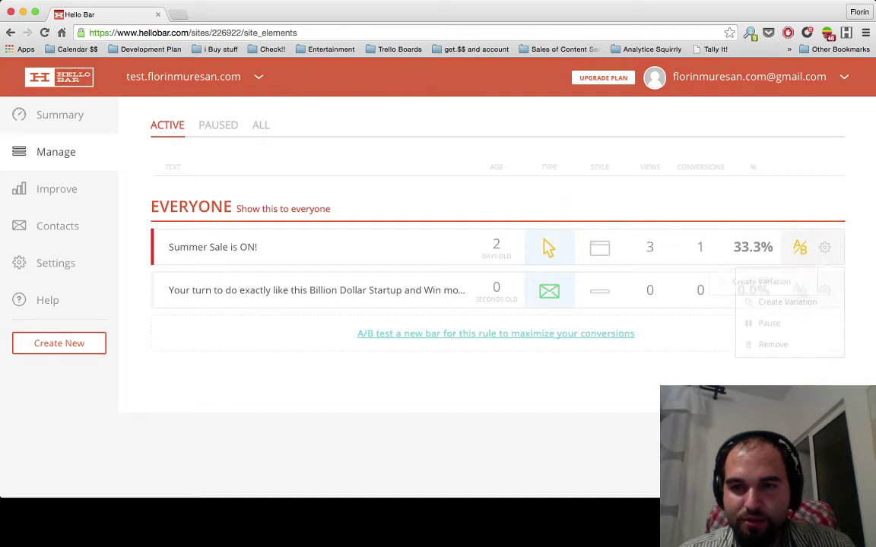
left_click(769, 320)
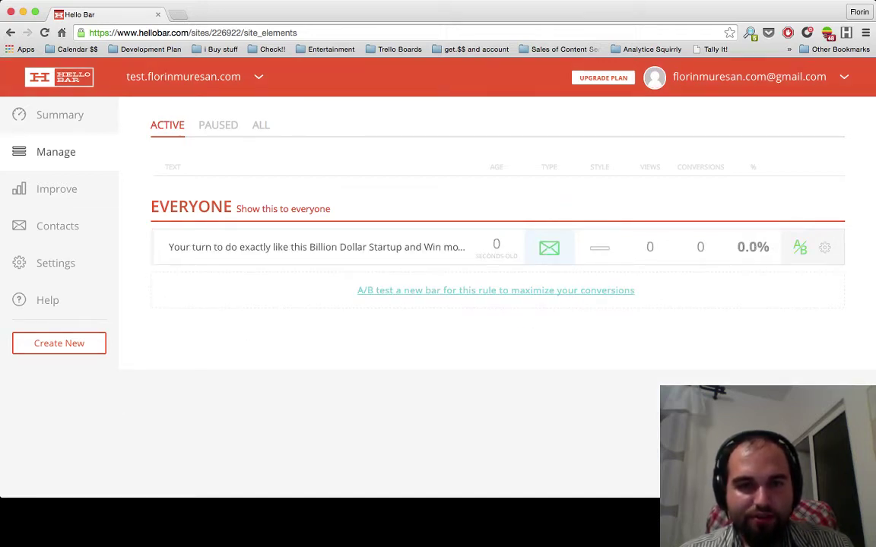
left_click_drag(383, 247, 167, 247)
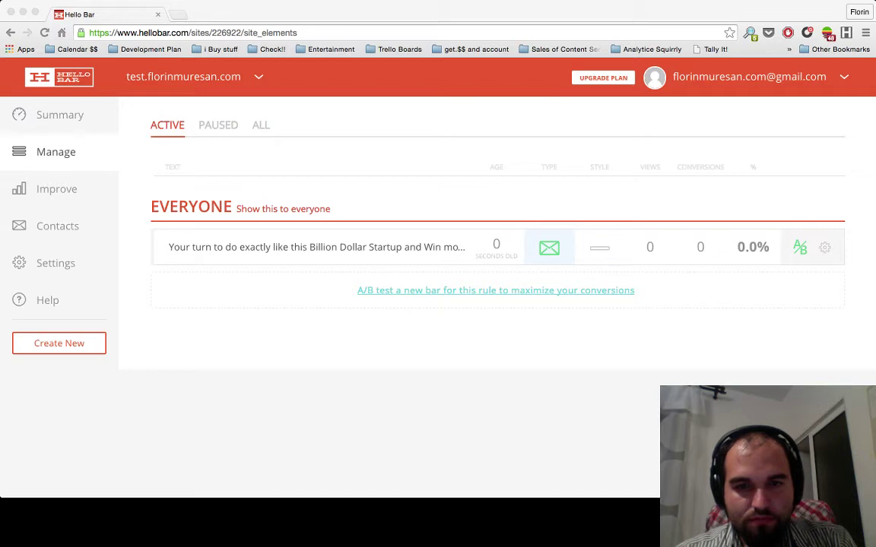
key("super+grave")
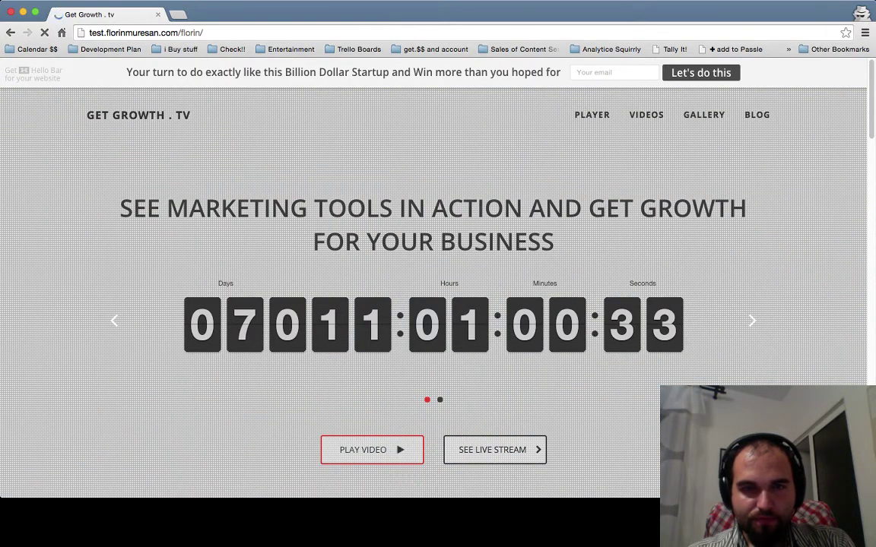
- Inspect the new email bar's field and button atop the /florin page
left_click(576, 72)
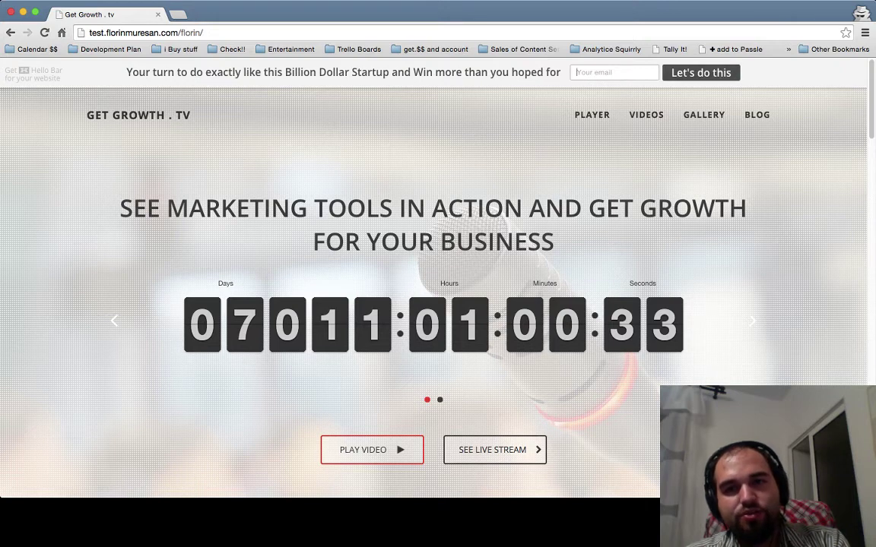
left_click_drag(518, 72, 794, 72)
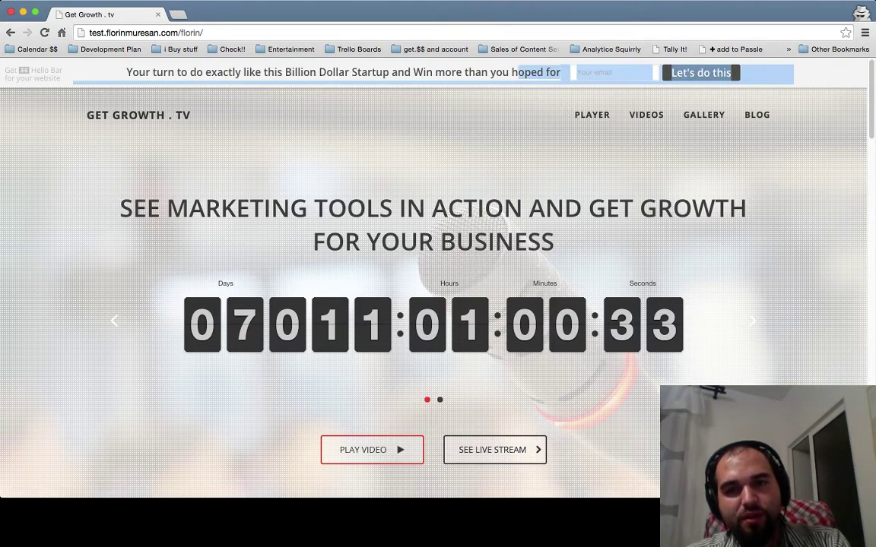
left_click(614, 72)
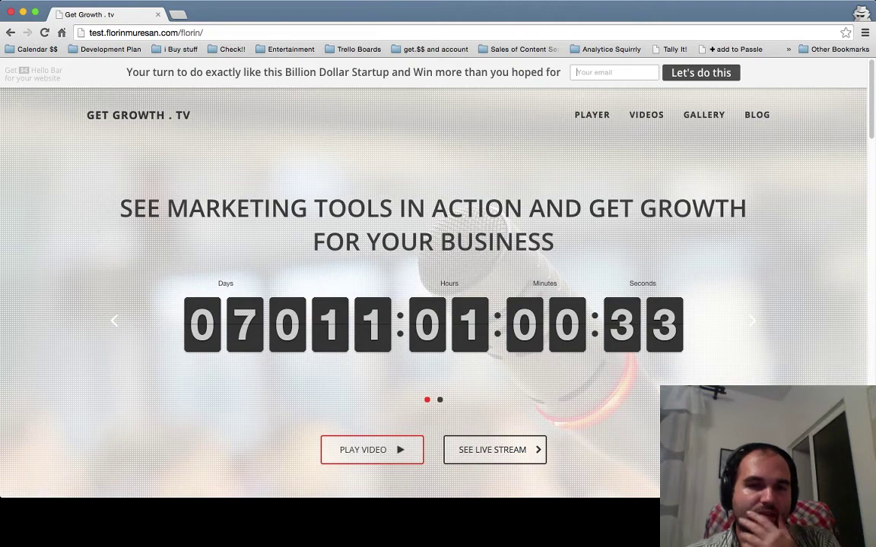
- Scroll down the /florin page and back up to the countdown hero
scroll(433, 266, "down", 3)
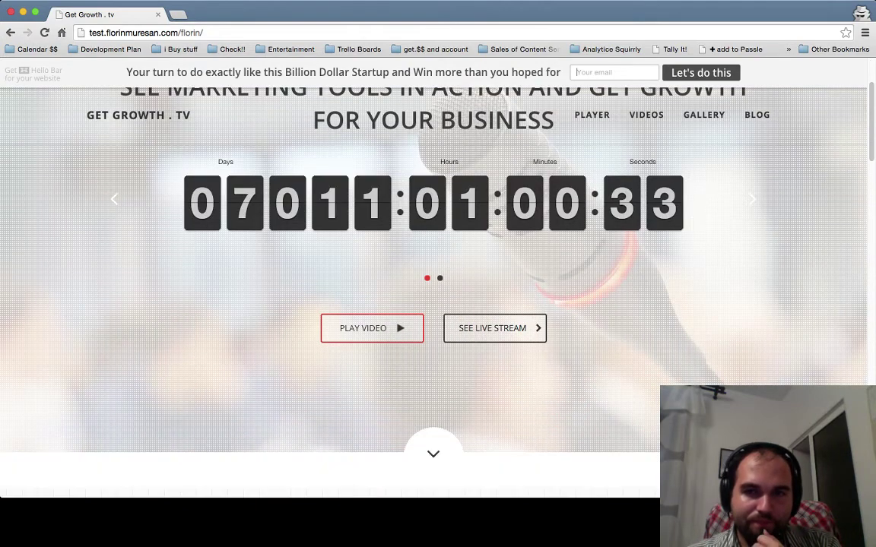
scroll(433, 266, "down", 10)
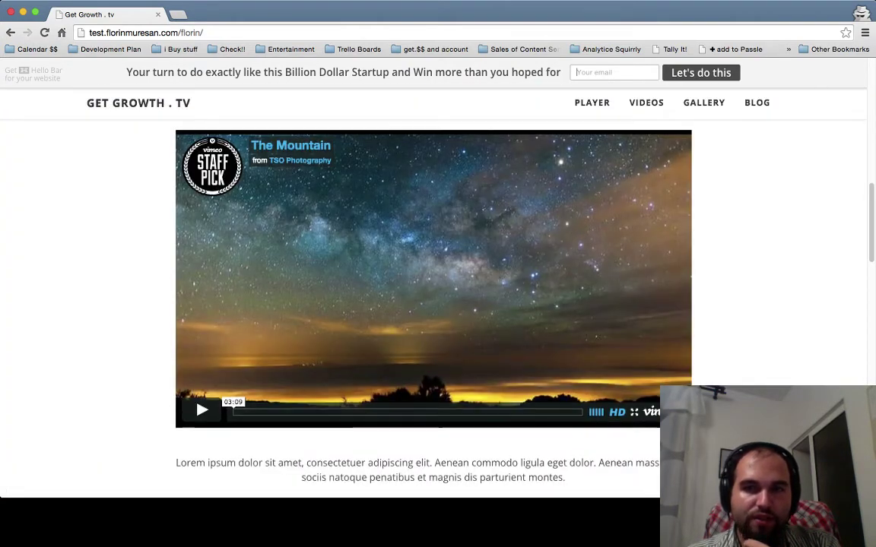
scroll(433, 266, "down", 10)
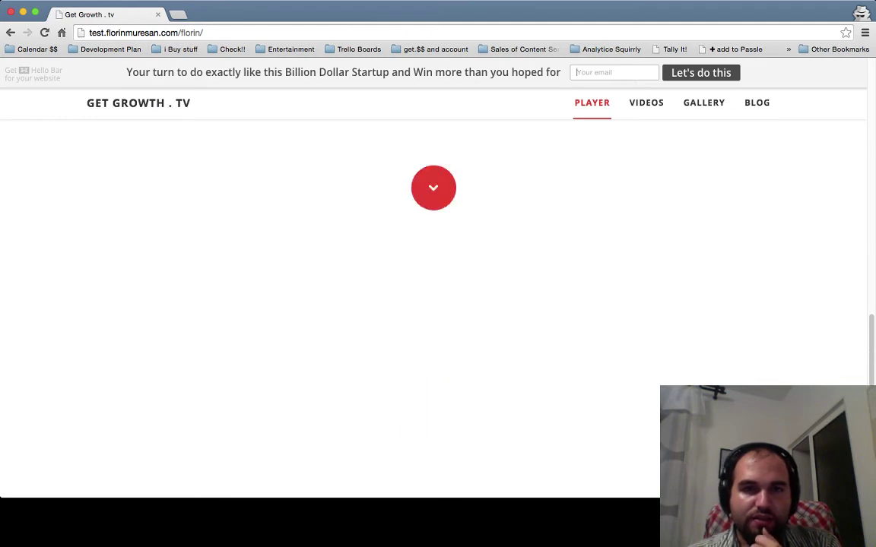
scroll(433, 266, "down", 8)
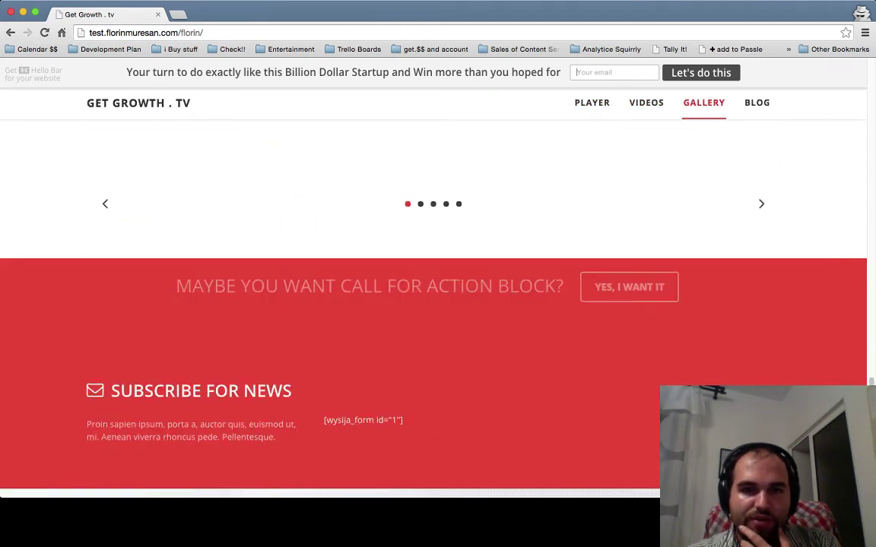
scroll(433, 304, "down", 3)
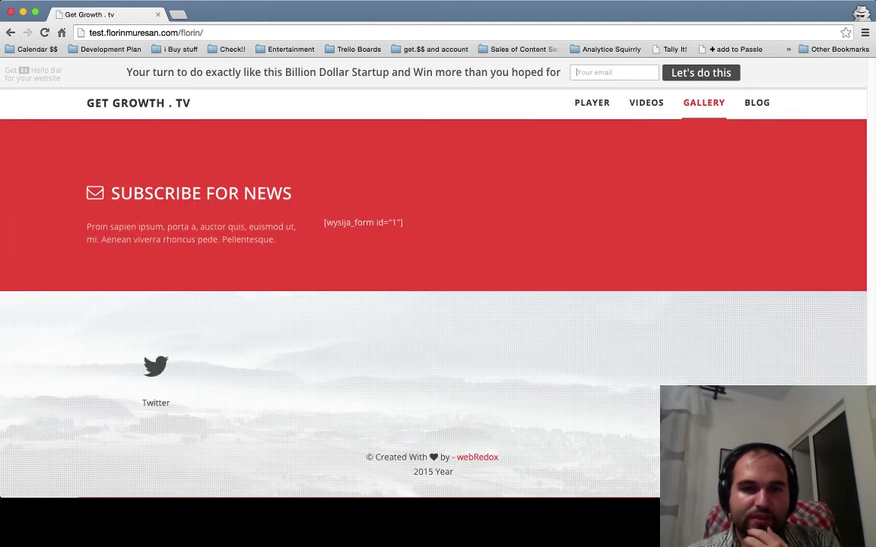
scroll(434, 304, "up", 6)
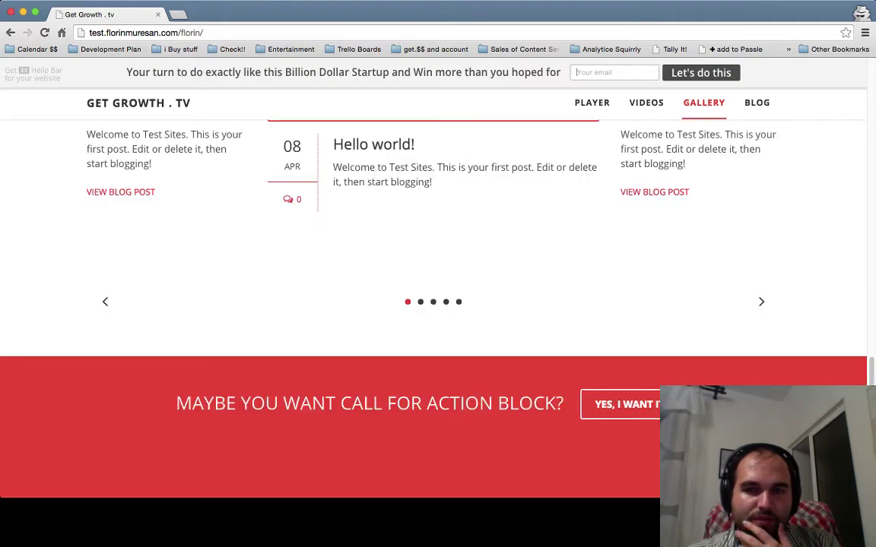
scroll(433, 304, "up", 10)
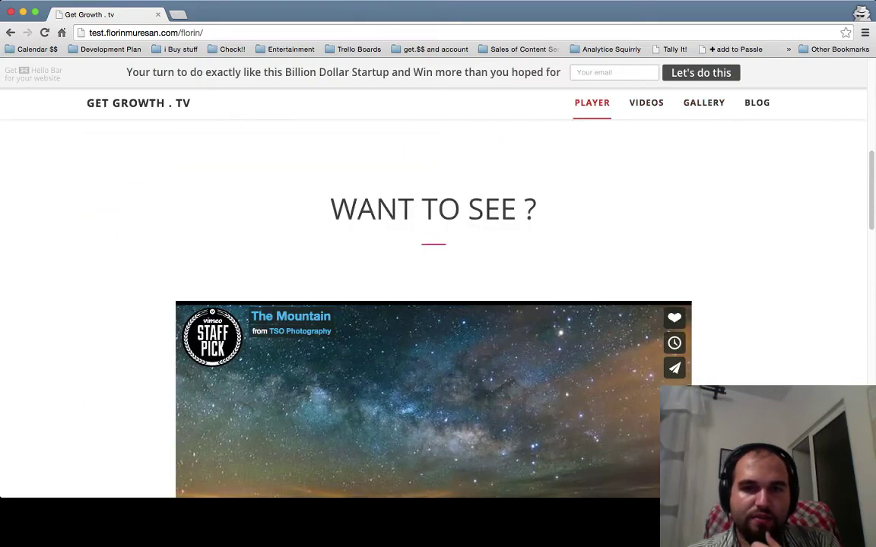
scroll(433, 304, "up", 3)
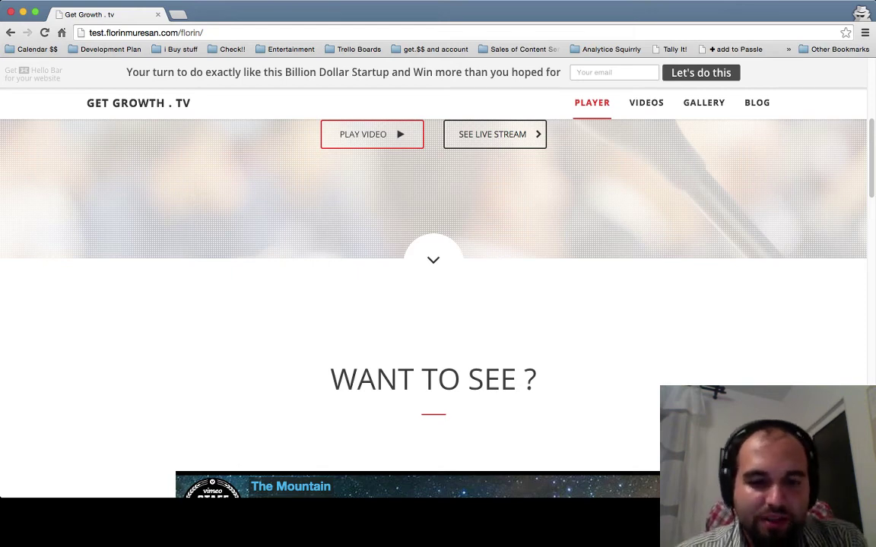
scroll(433, 304, "up", 5)
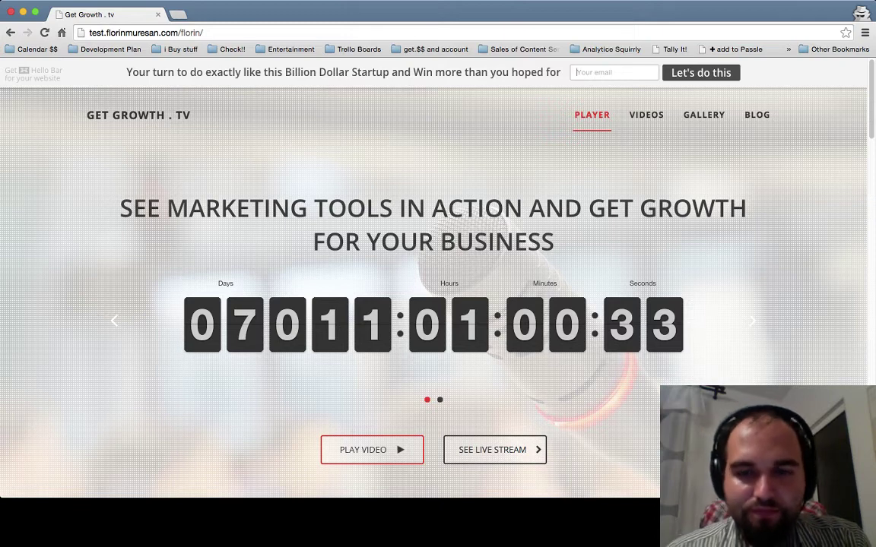
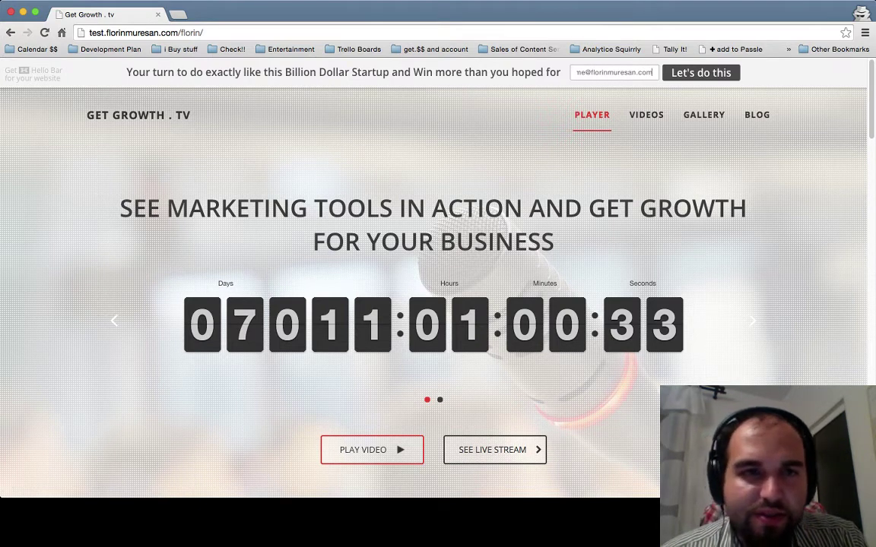
- Submit a test email address through the live bar, check the thank-you message, and close the site
key("Return")
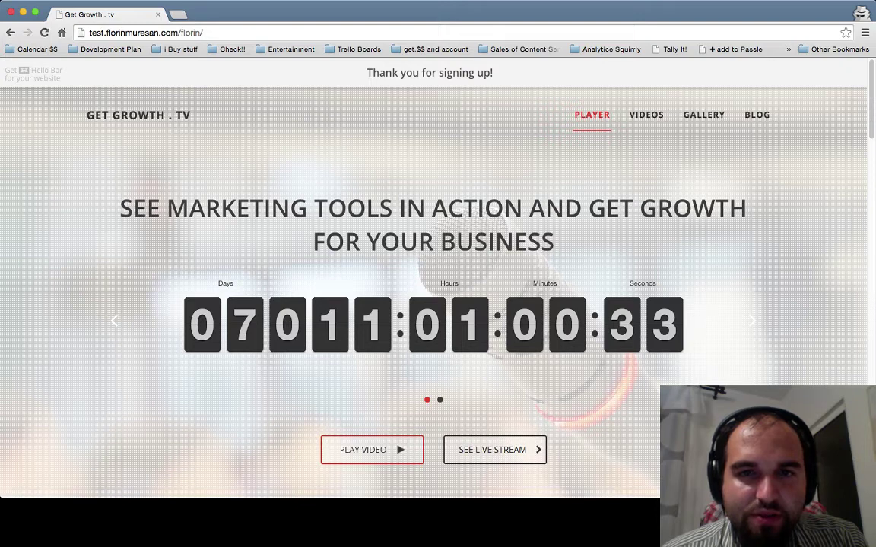
triple_click(429, 72)
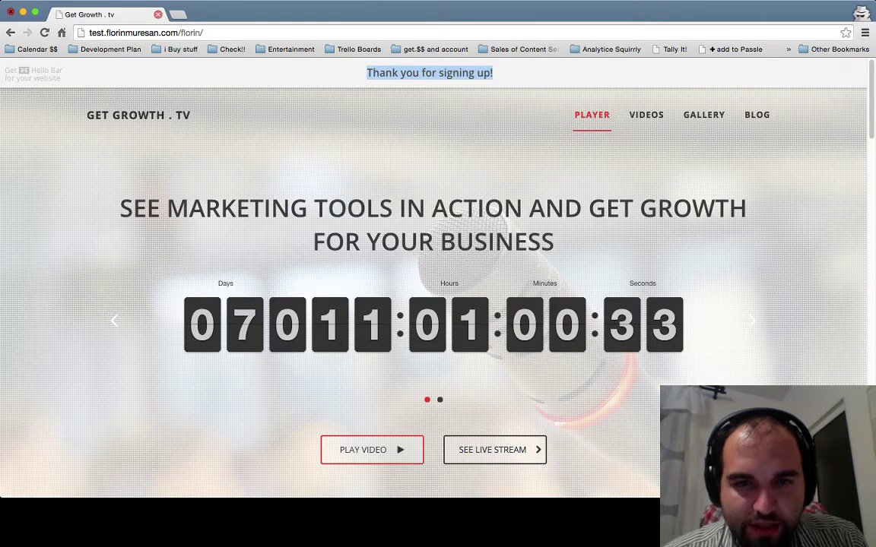
left_click(157, 14)
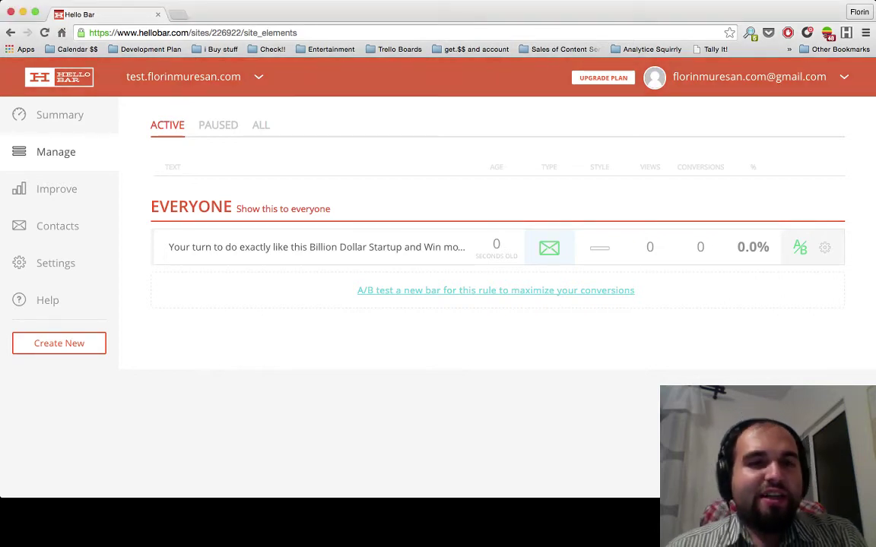
- Refresh the Manage page to see 1 view, 1 conversion at 100.0%, then open Contacts
key("super+r")
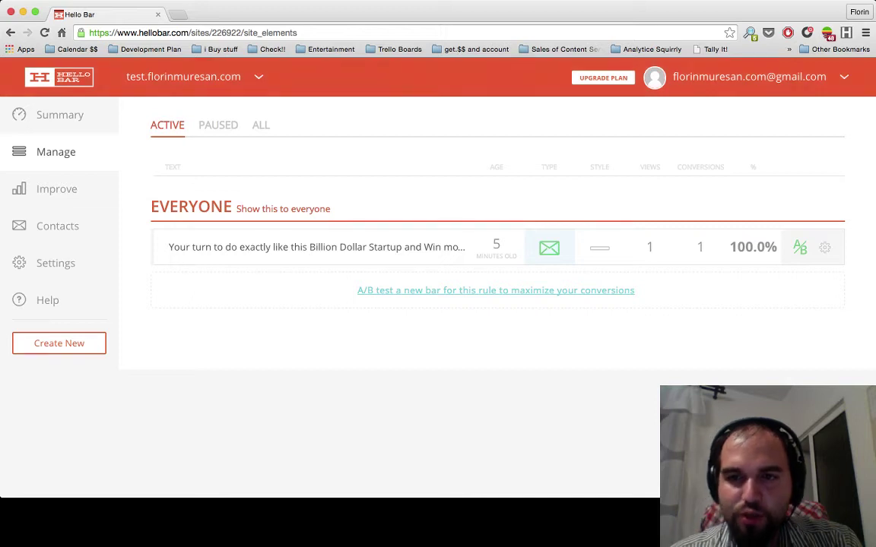
triple_click(738, 248)
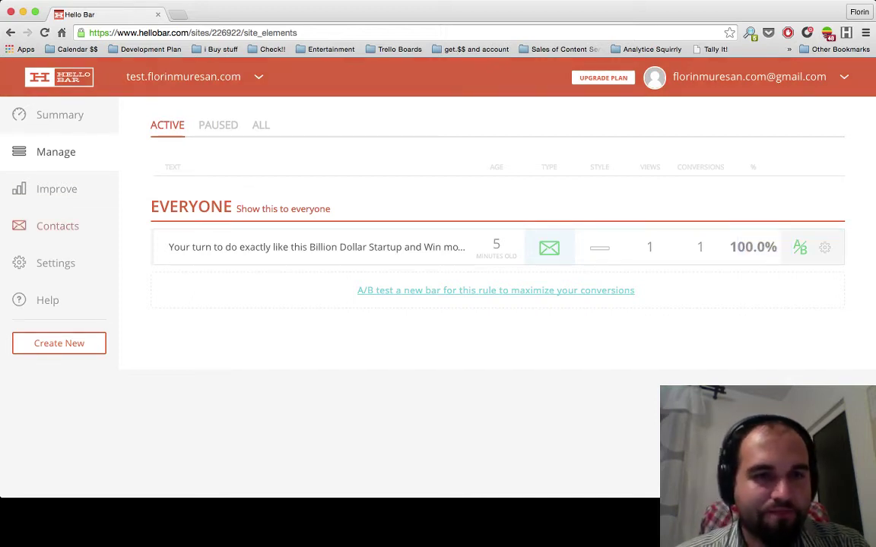
left_click(57, 226)
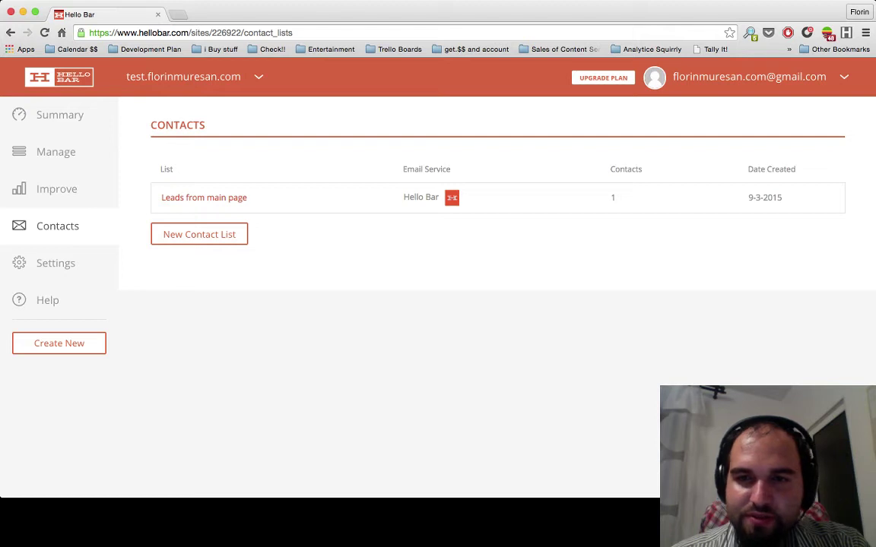
- Review the contacts table columns and open the Leads from main page list
left_click_drag(159, 169, 450, 170)
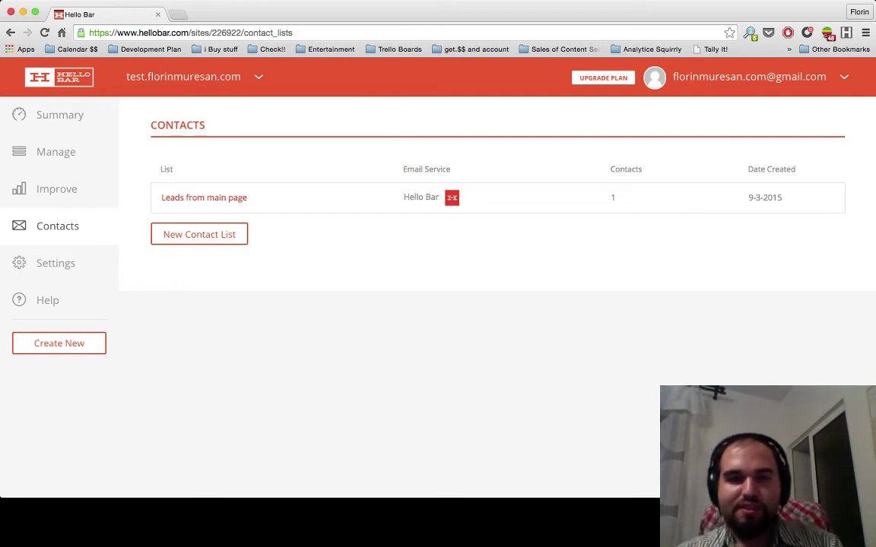
triple_click(421, 197)
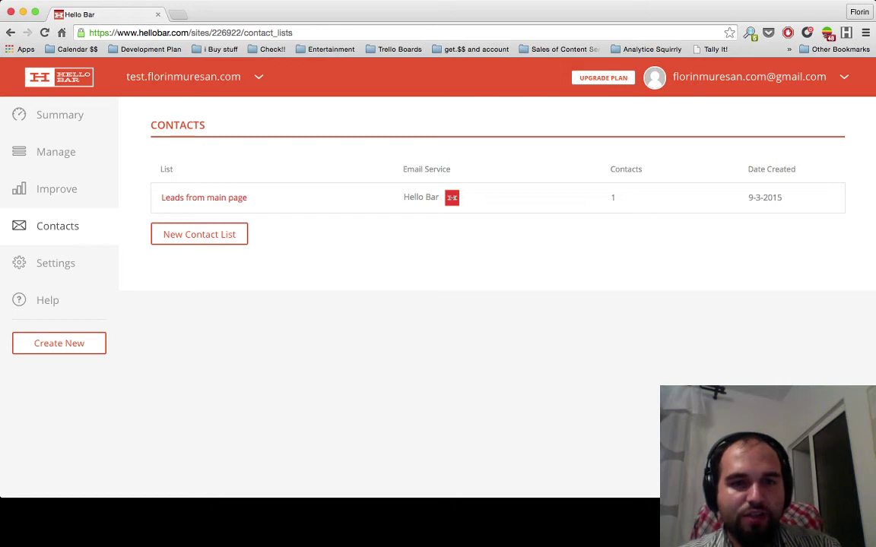
double_click(166, 169)
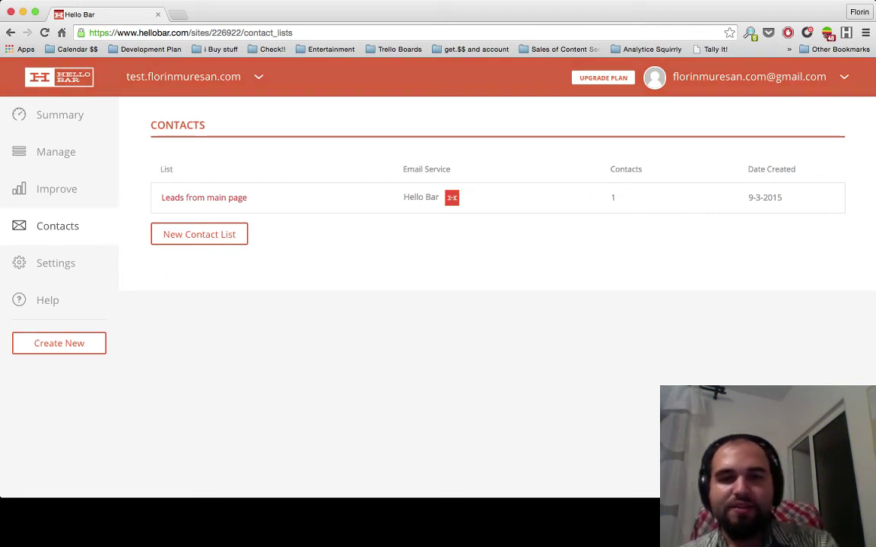
triple_click(426, 168)
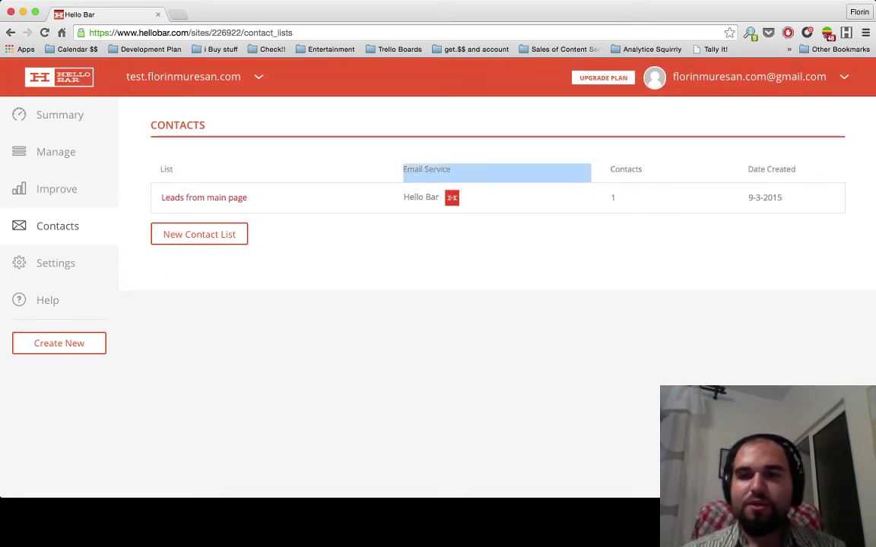
left_click(426, 169)
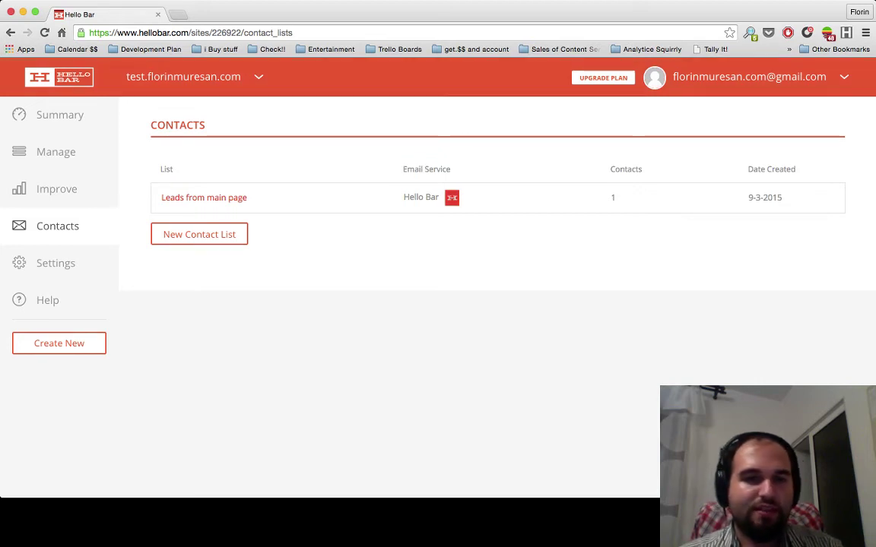
left_click(203, 197)
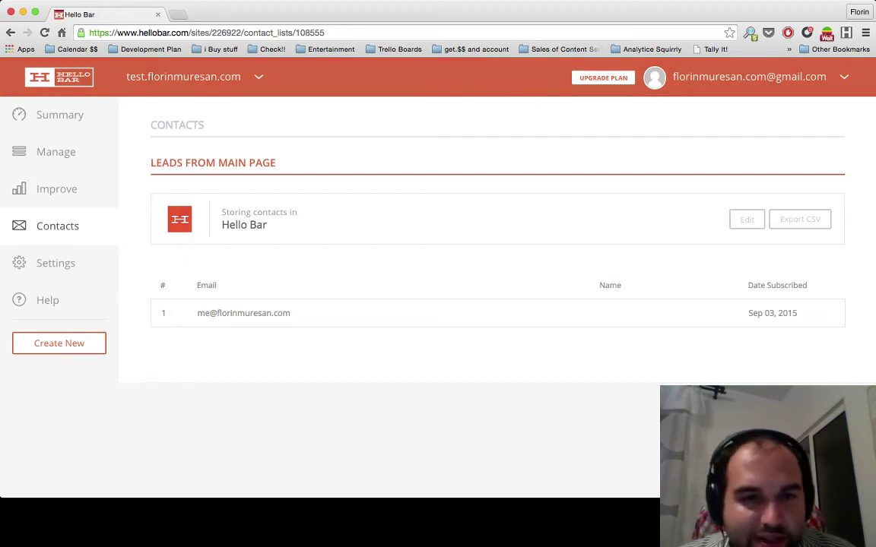
- Check the Sep 03, 2015 subscriber, export the list as CSV, and reload the page
left_click_drag(197, 313, 290, 313)
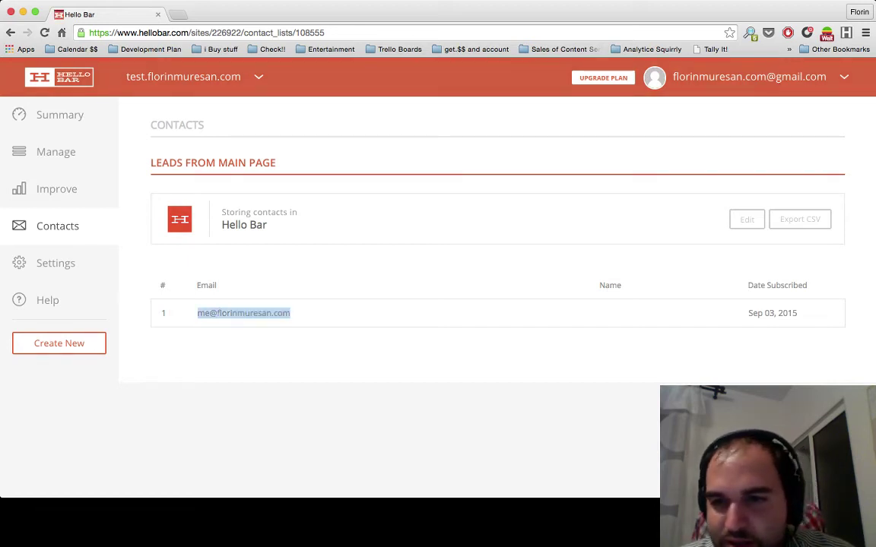
left_click_drag(750, 313, 834, 319)
left_click(715, 286)
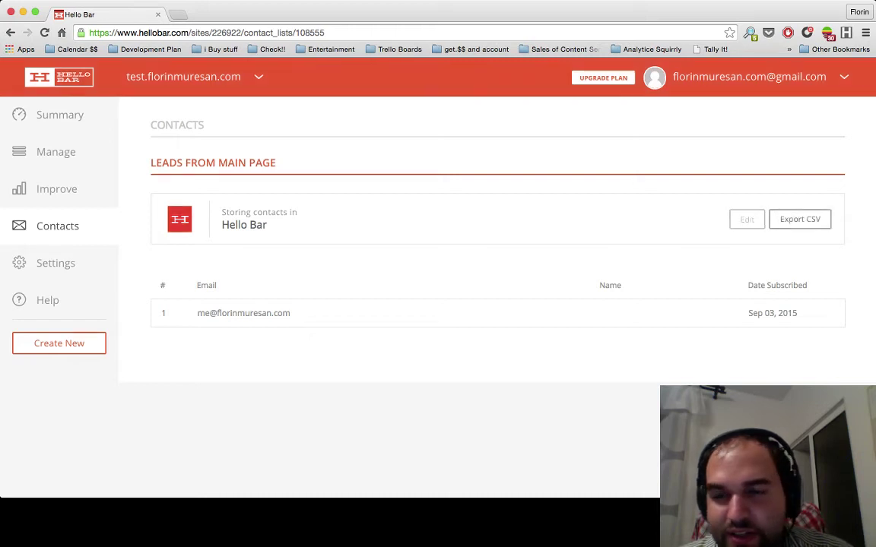
left_click(799, 219)
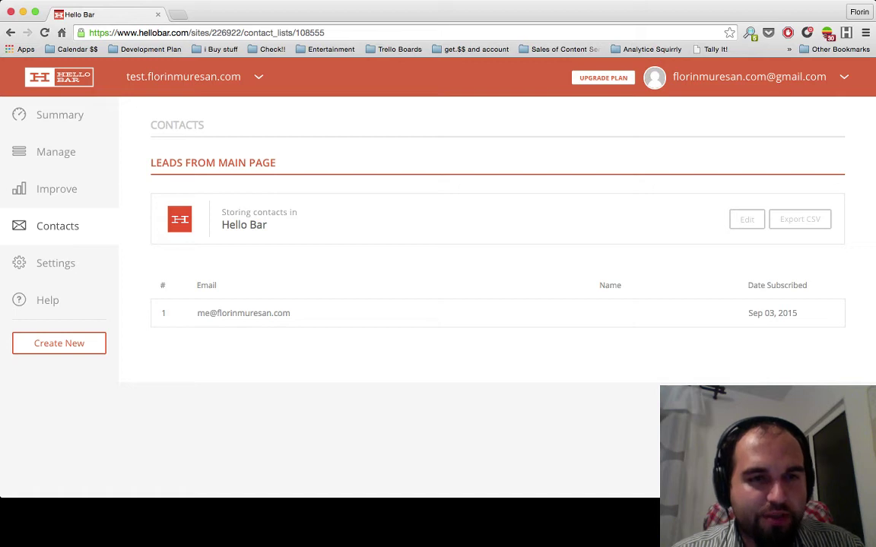
key("super+r")
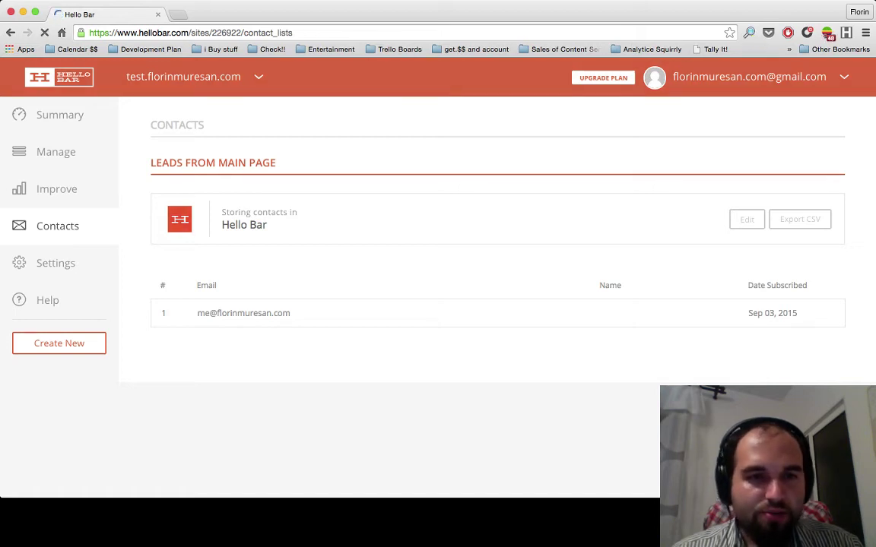
- Open the Improve page and scroll through the bar performance report
left_click(56, 189)
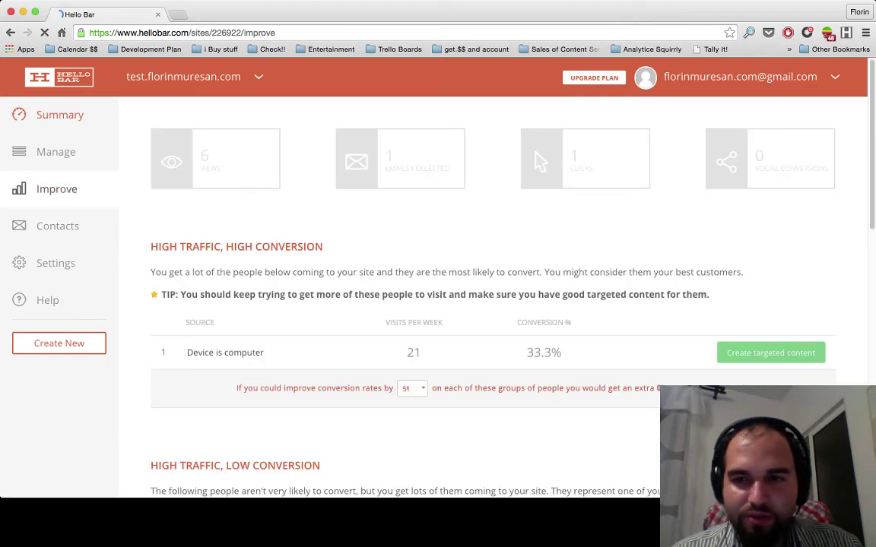
scroll(481, 137, "down", 1)
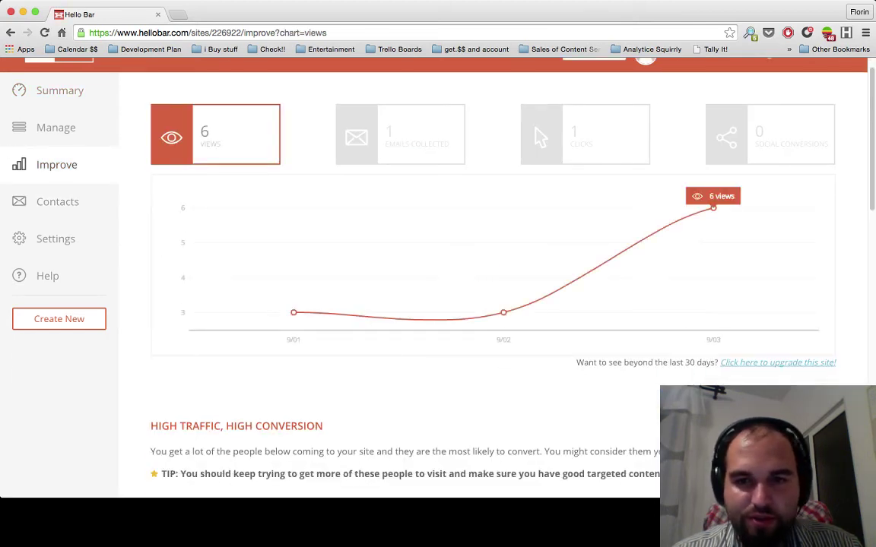
scroll(481, 137, "up", 1)
scroll(482, 137, "down", 5)
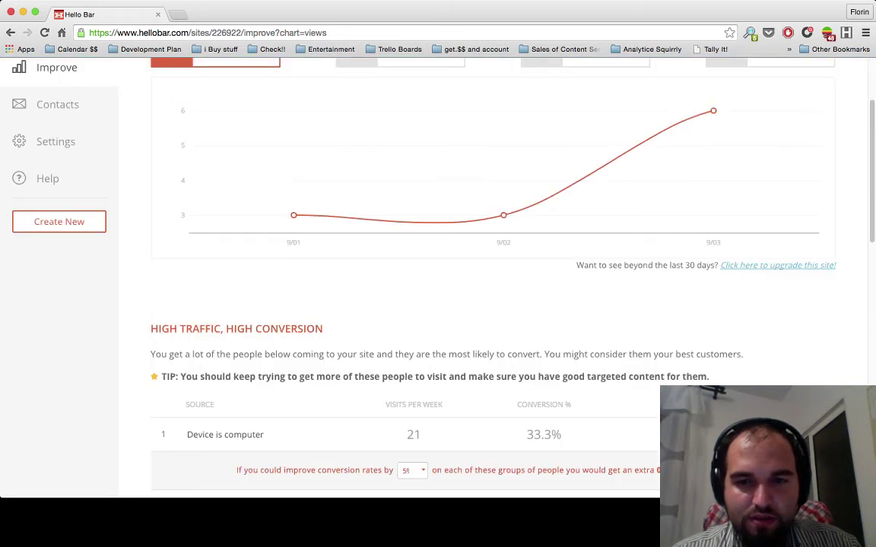
scroll(539, 161, "up", 4)
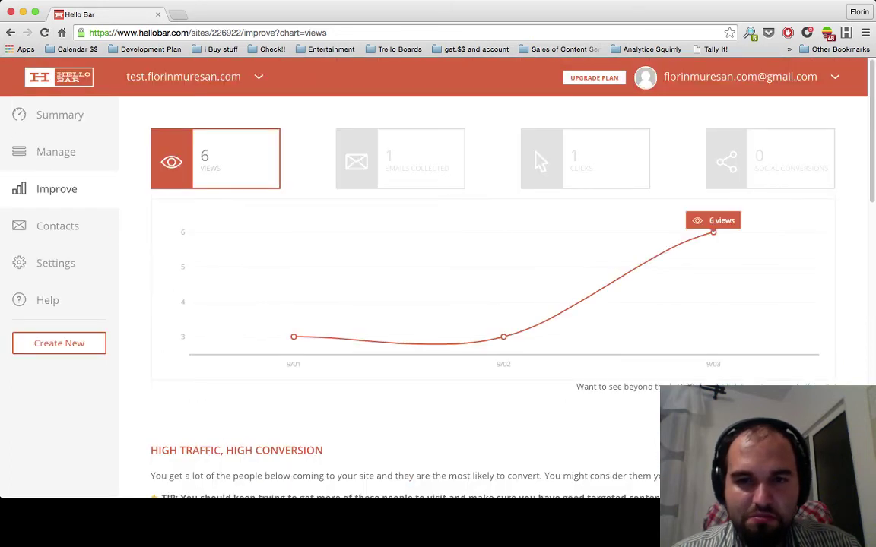
scroll(503, 337, "down", 15)
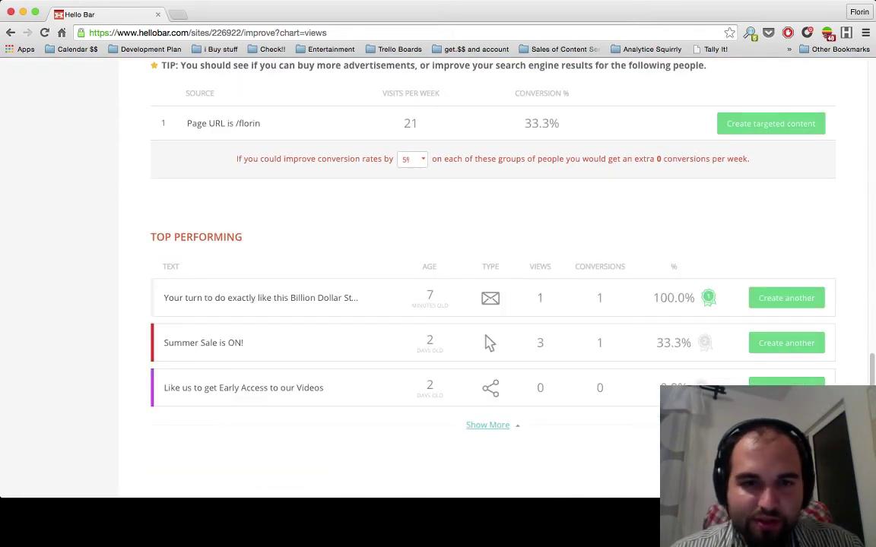
- Highlight the top-performing email bar row and the Summer Sale is ON! row
triple_click(490, 343)
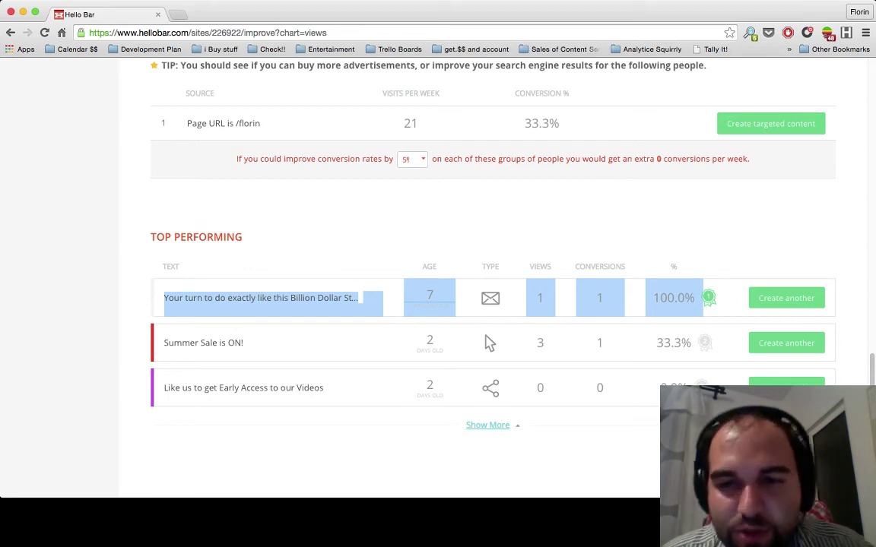
left_click(489, 342)
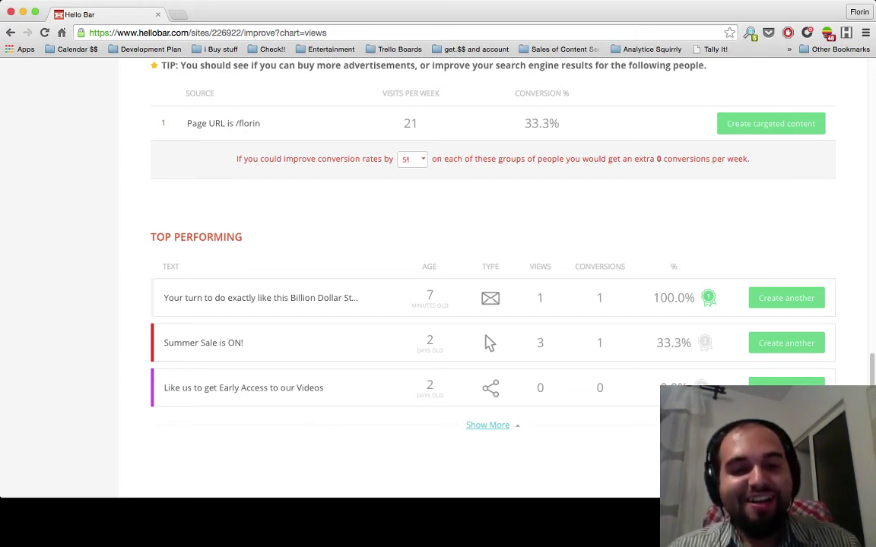
left_click_drag(163, 343, 243, 343)
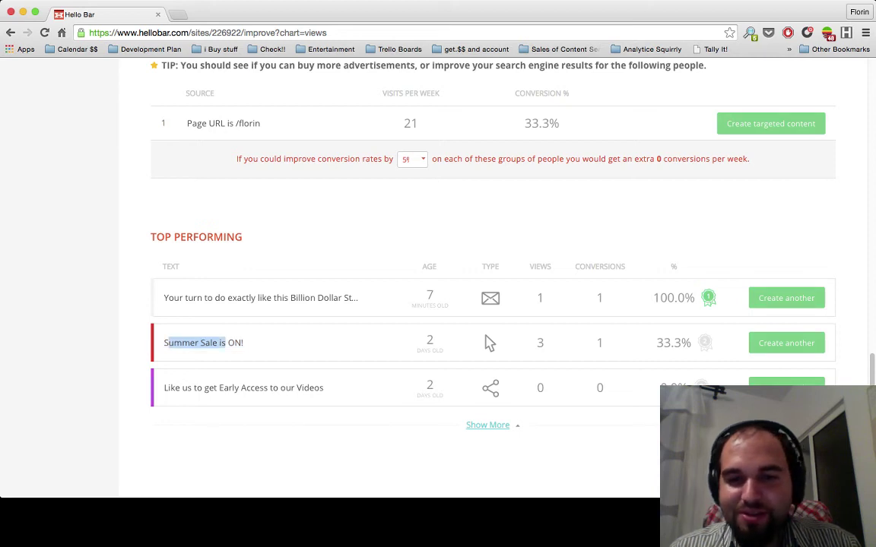
key("shift+Down")
key("shift+Down")
left_click(490, 343)
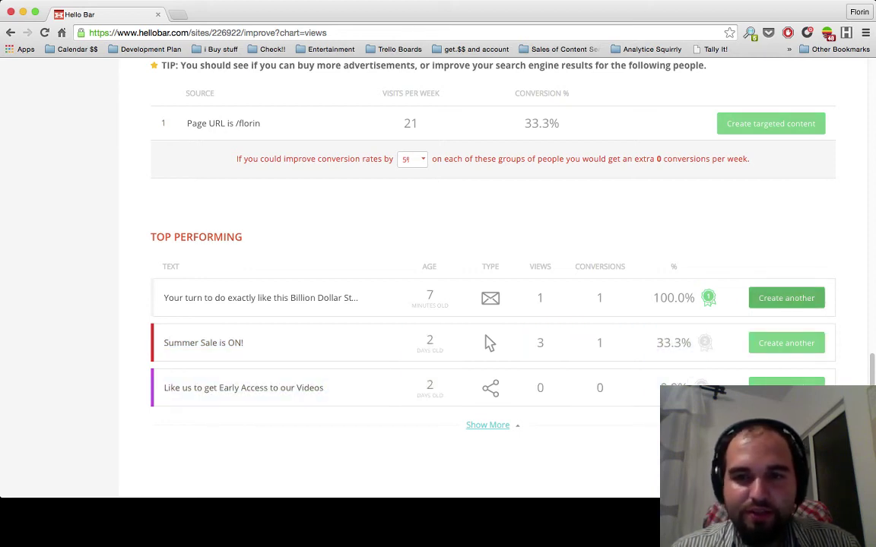
- Copy the top email bar, give it the Announcement goal, and continue to Style
left_click(786, 298)
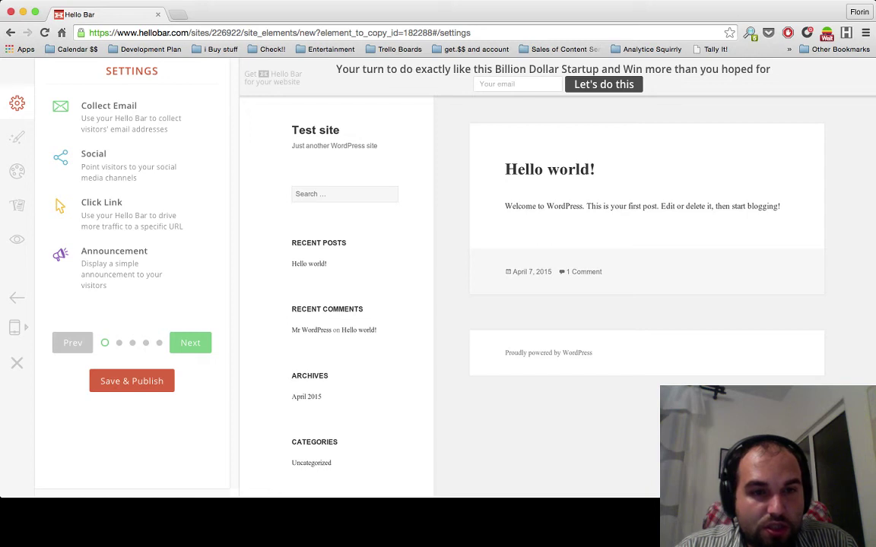
left_click(114, 251)
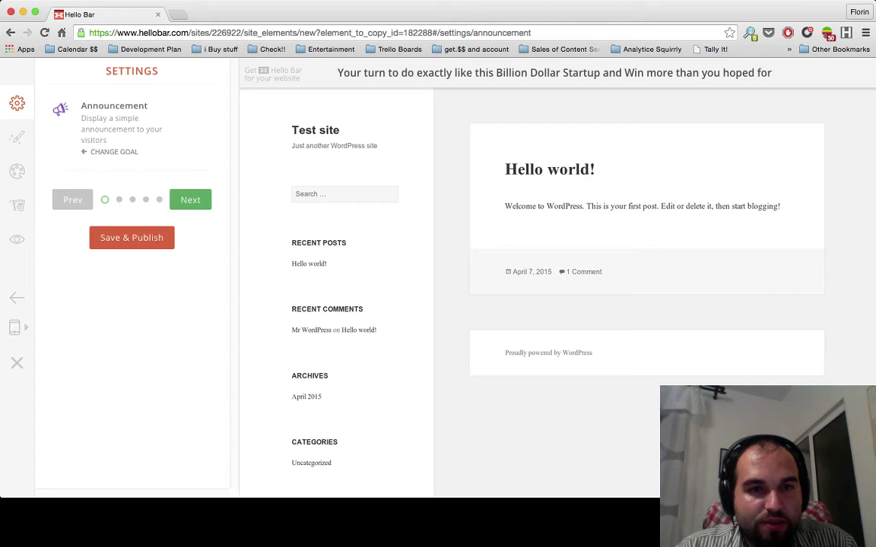
left_click(190, 199)
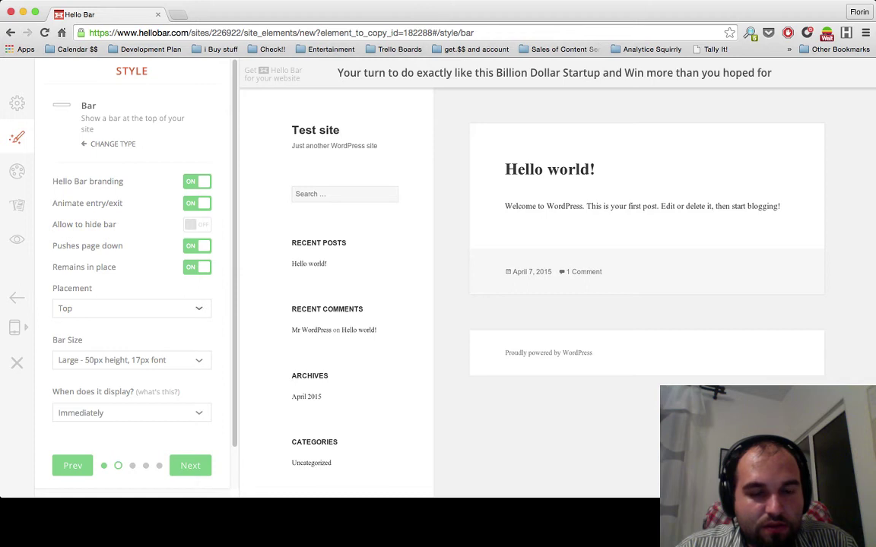
- Look over the copied announcement bar's headline in the live preview
scroll(131, 274, "down", 1)
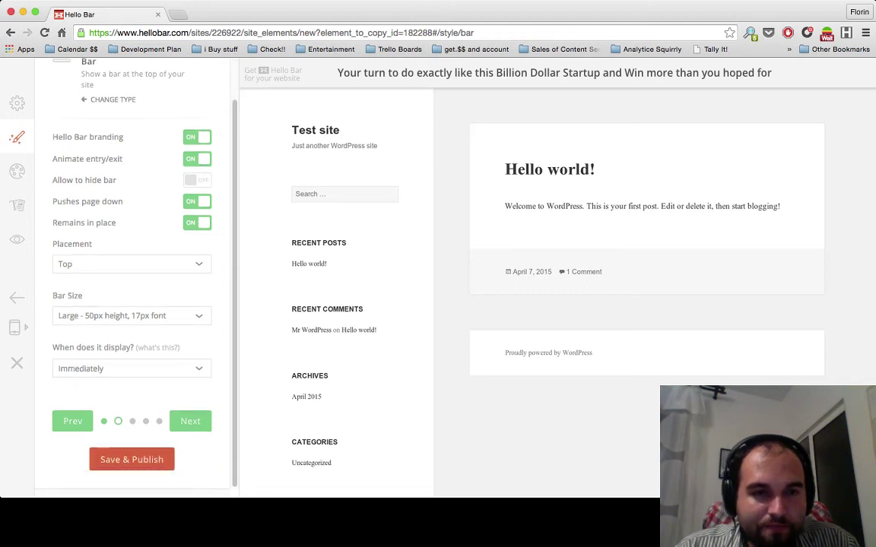
scroll(132, 274, "up", 1)
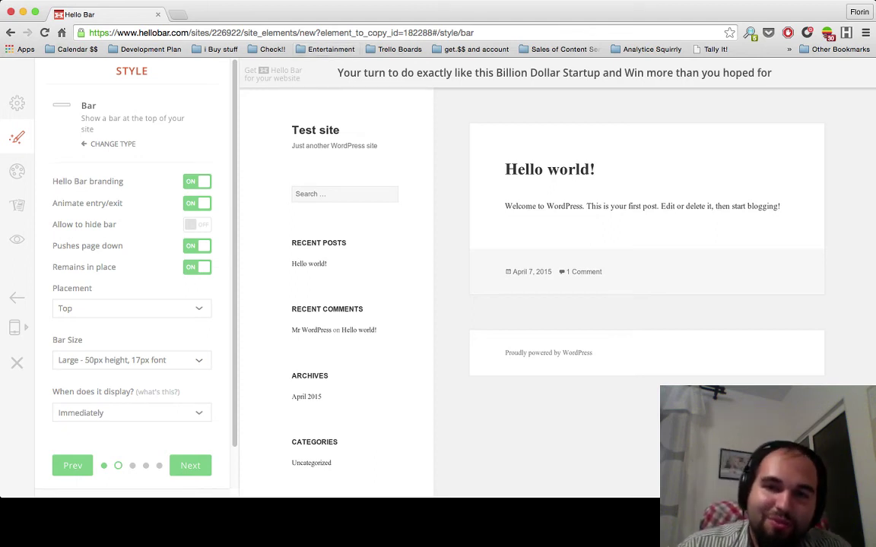
left_click_drag(337, 72, 783, 76)
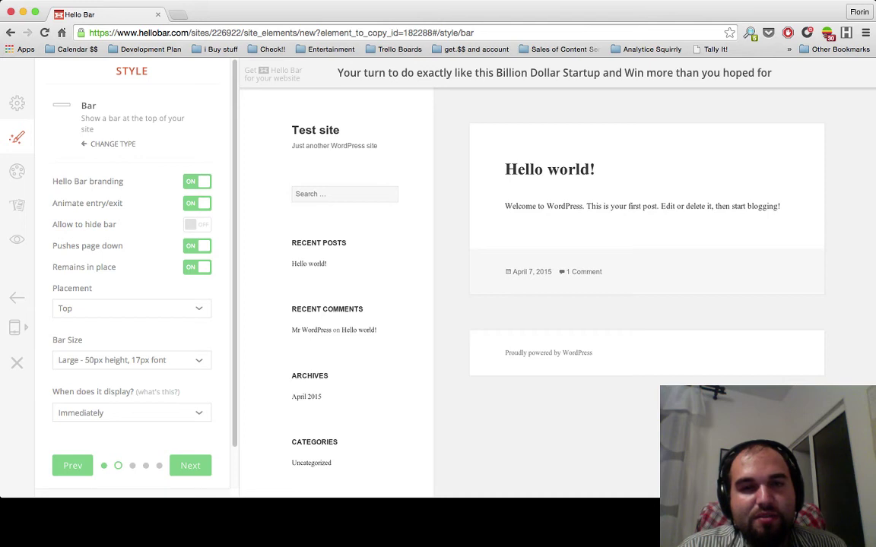
left_click_drag(782, 73, 417, 73)
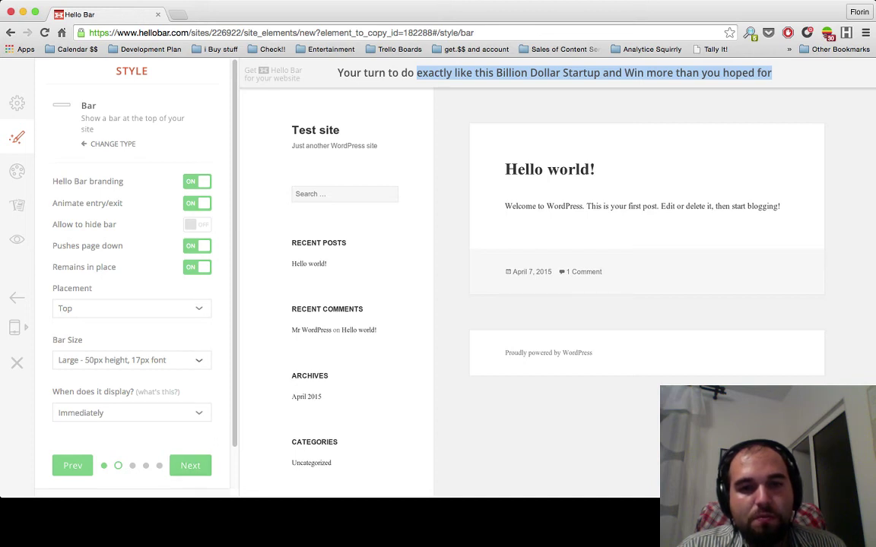
- Try Regular bar size, return to Large, place the bar at the Bottom, then reach Colors
left_click(132, 359)
key("Up")
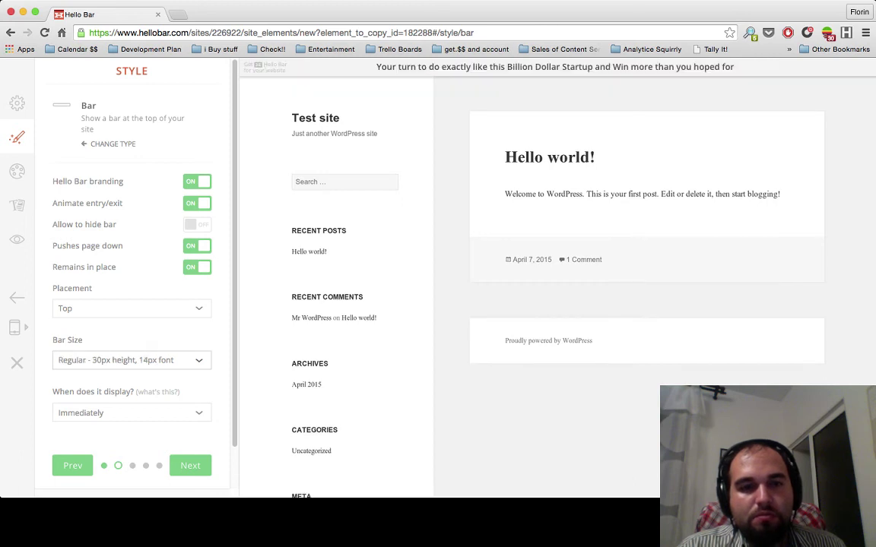
key("Down")
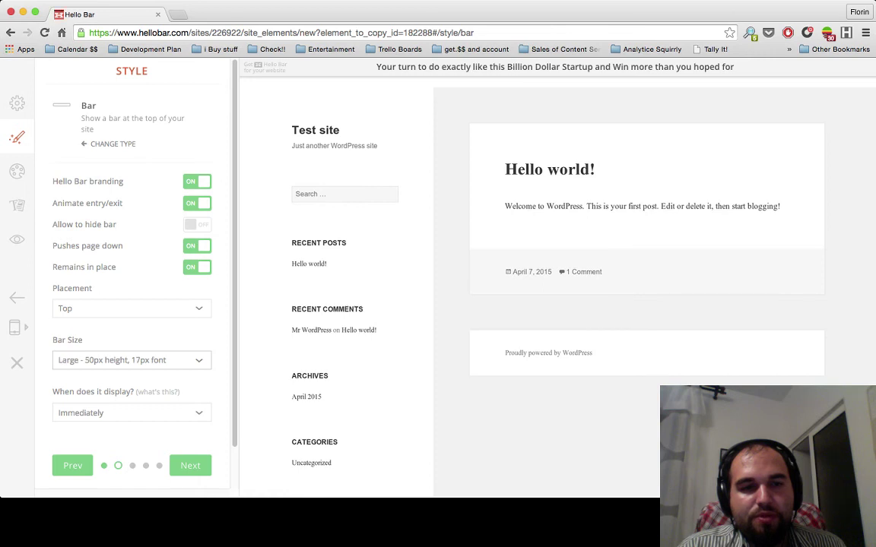
key("shift+Tab")
key("Down")
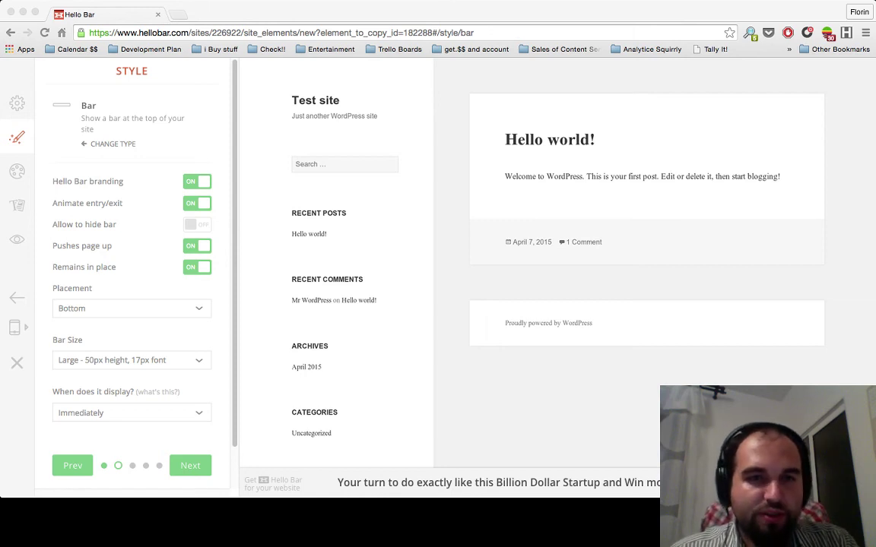
key("super+Tab")
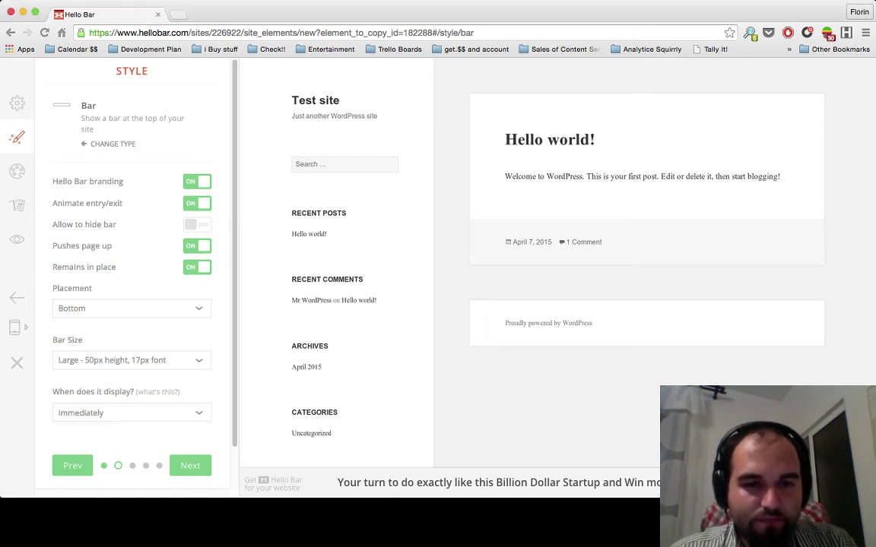
left_click(190, 465)
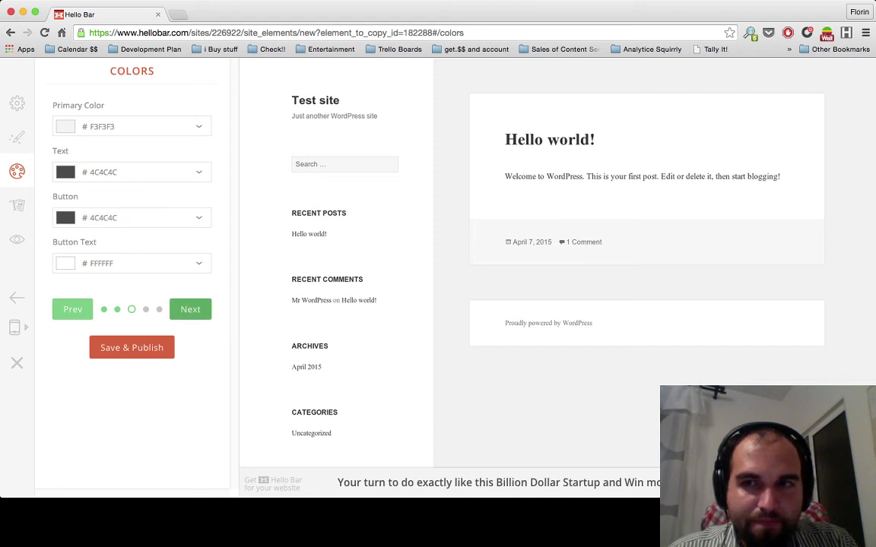
- Pass Text and Targeting, Save & Publish the announcement bar, and return to the Get Growth test site
left_click(190, 309)
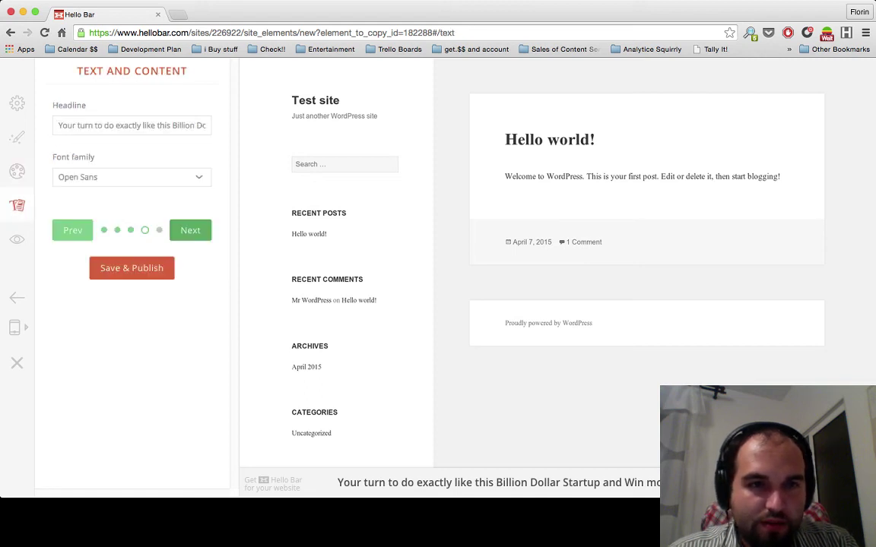
left_click(190, 230)
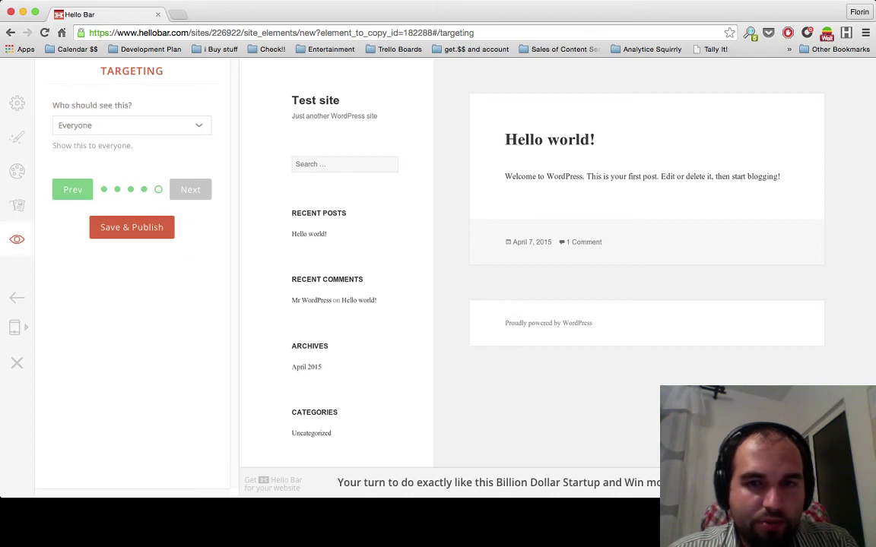
left_click(131, 228)
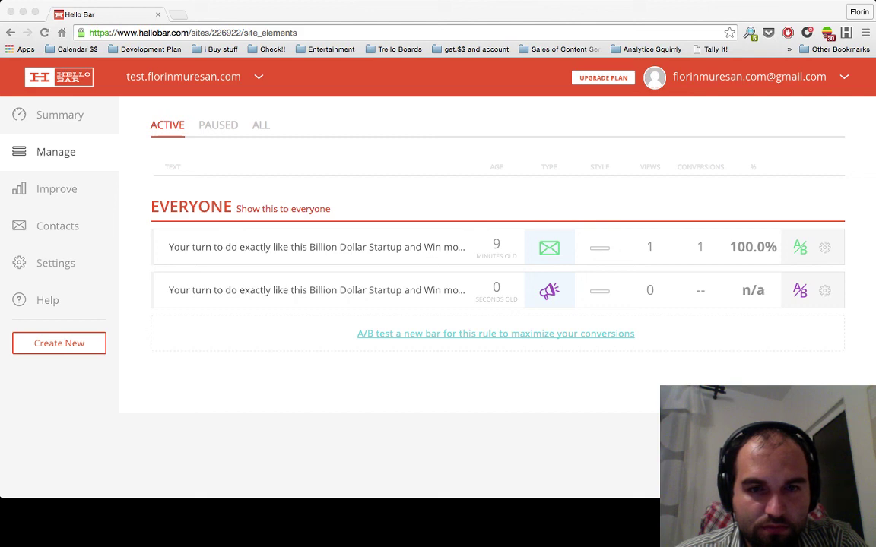
key("super+grave")
key("super+r")
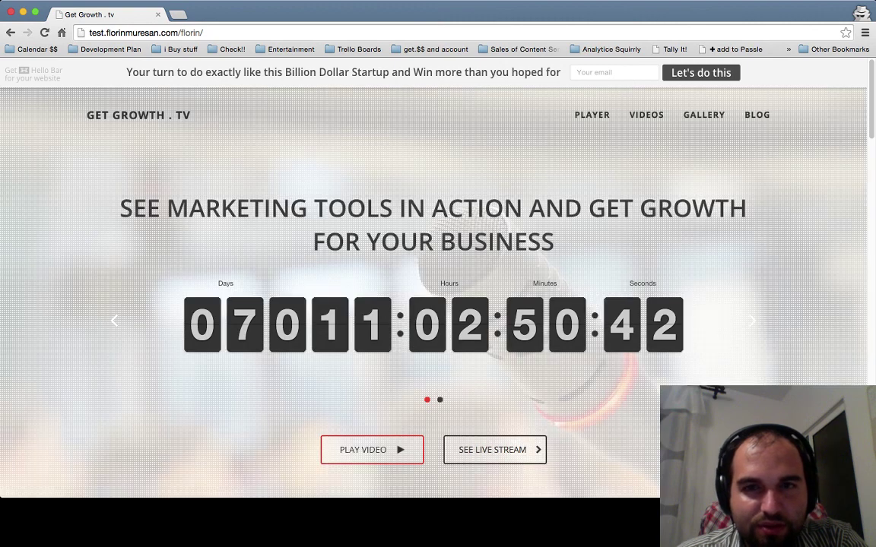
left_click_drag(332, 72, 537, 72)
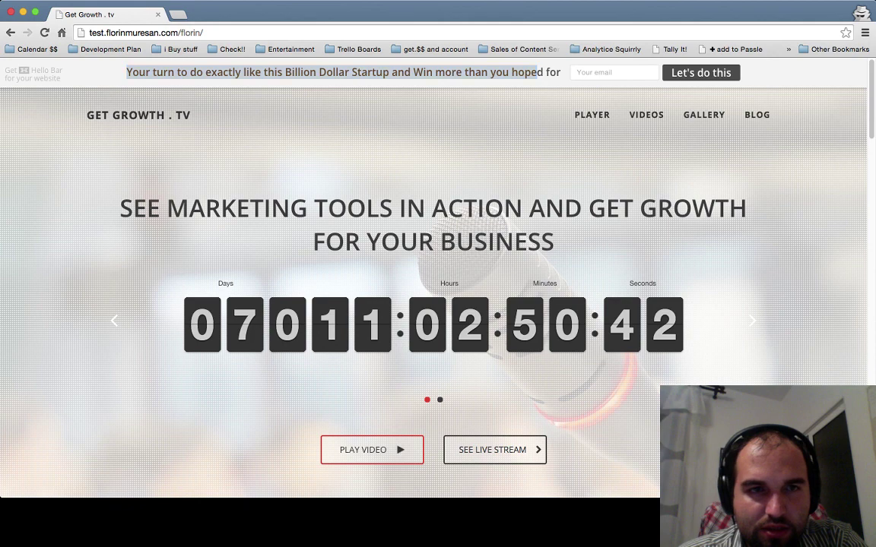
scroll(433, 304, "down", 5)
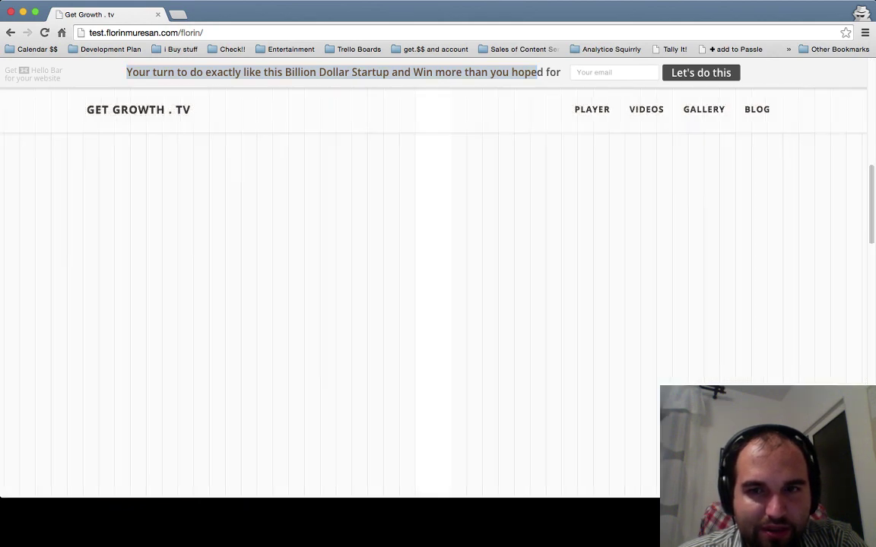
scroll(433, 304, "down", 5)
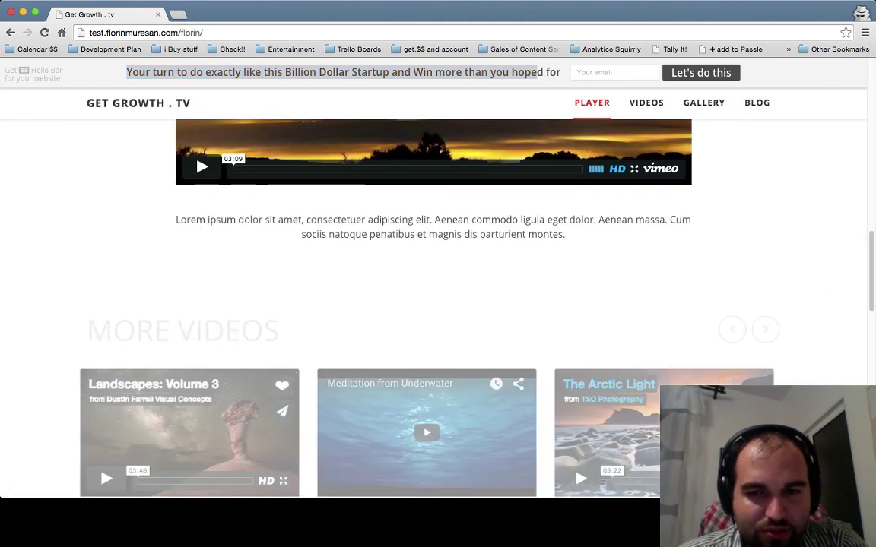
scroll(433, 304, "up", 10)
scroll(433, 304, "up", 2)
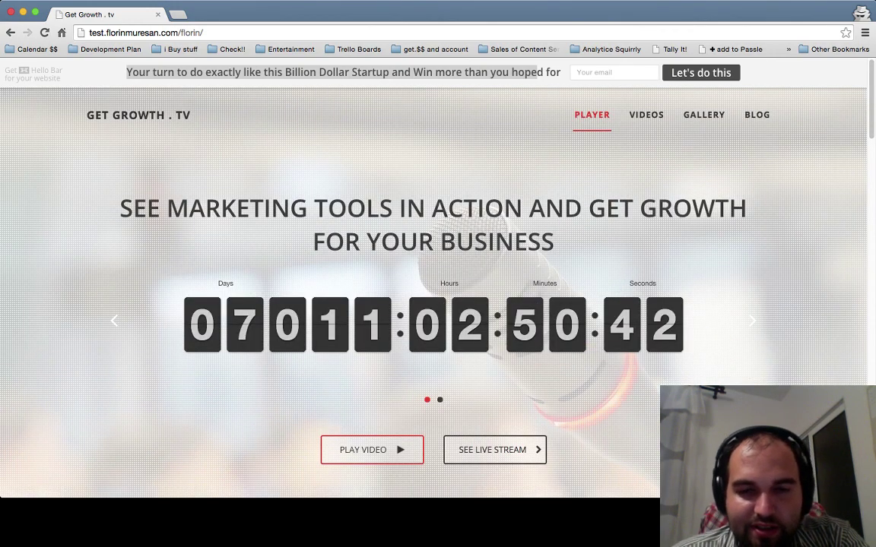
scroll(433, 304, "down", 5)
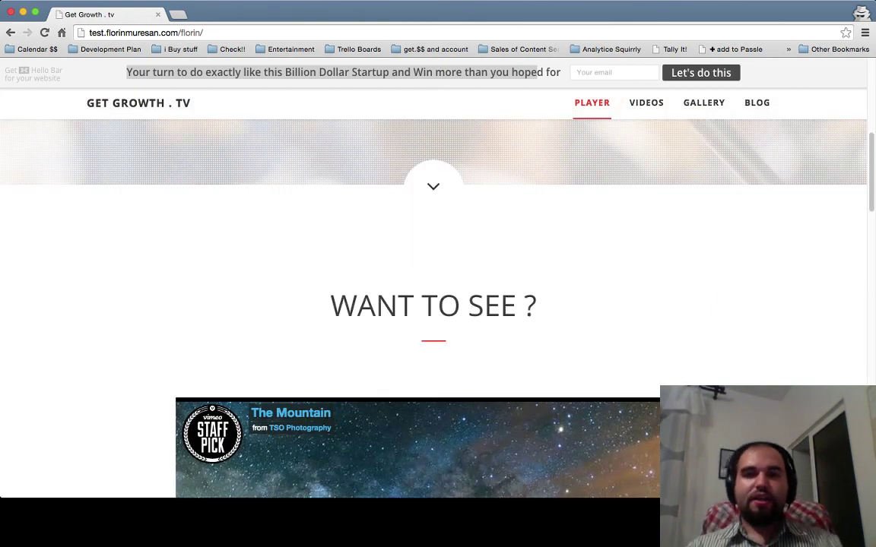
scroll(433, 304, "up", 5)
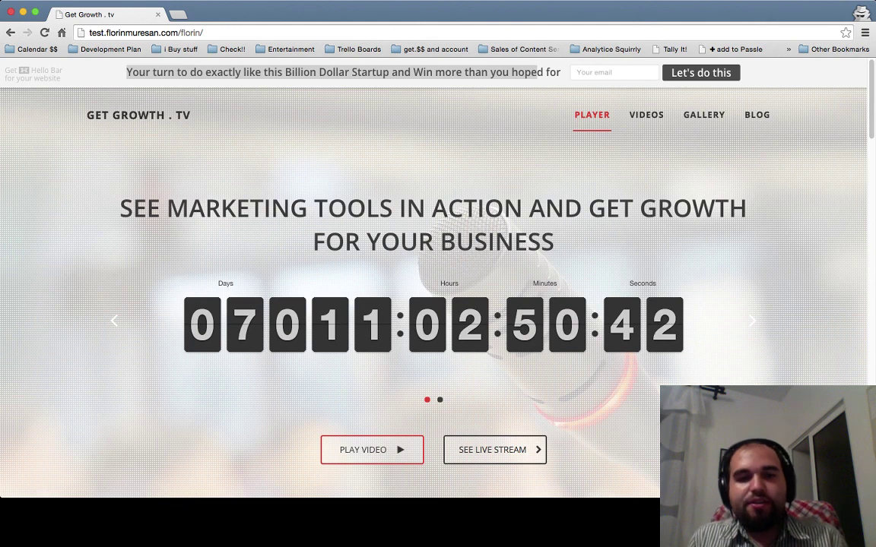